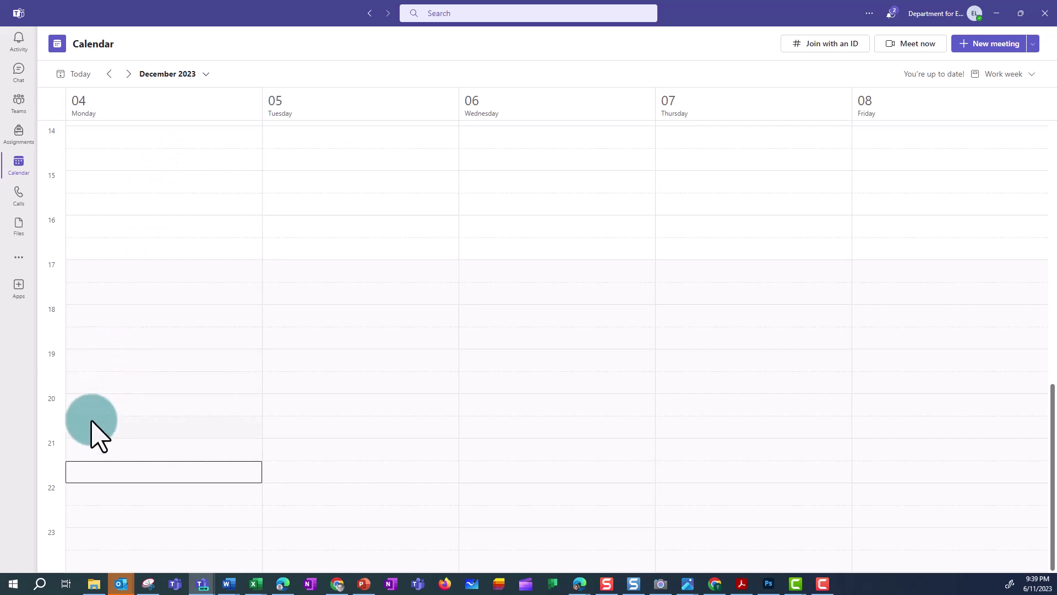
Select the Monday 20:00 slot in the December 2023 work week of the calendar
{"action": "left_click", "coordinate": [89, 406]}
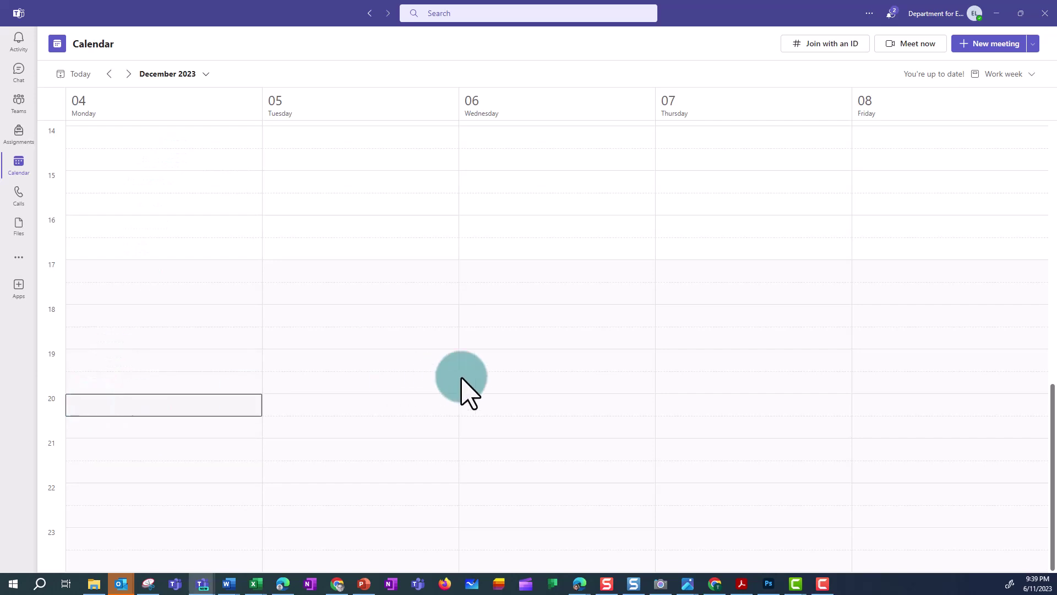
Start a new Town hall event titled 'End of year dance concert'
{"action": "left_click", "coordinate": [1032, 45]}
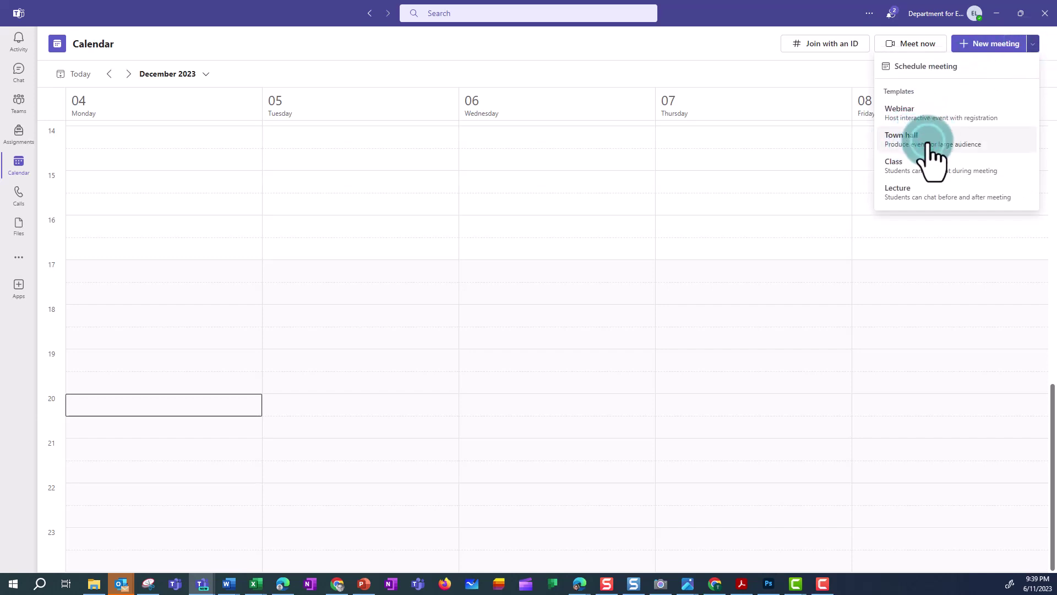
{"action": "left_click", "coordinate": [534, 190]}
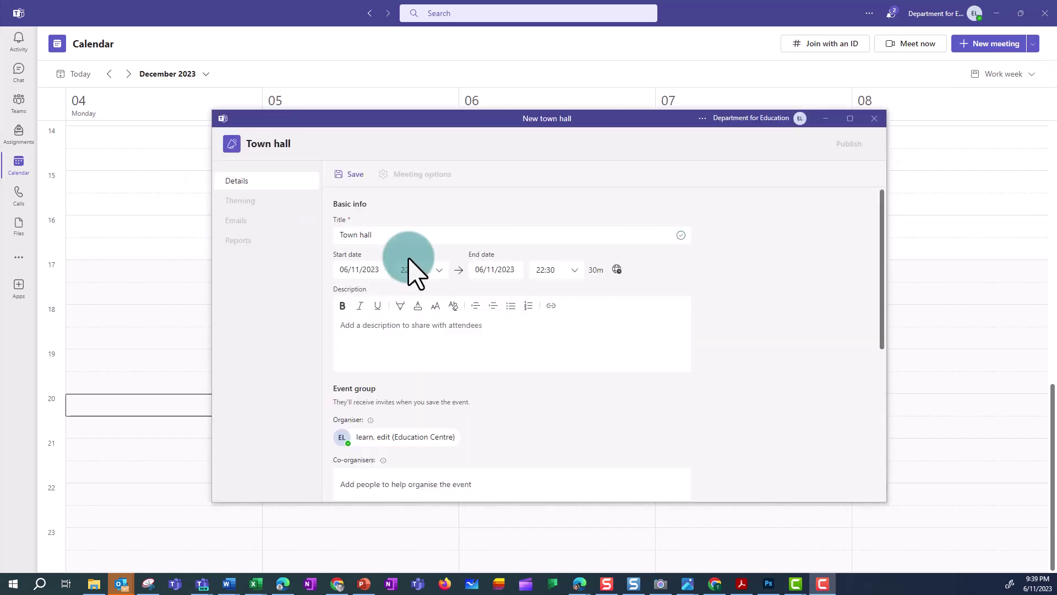
{"action": "left_click_drag", "start_coordinate": [388, 234], "coordinate": [331, 237]}
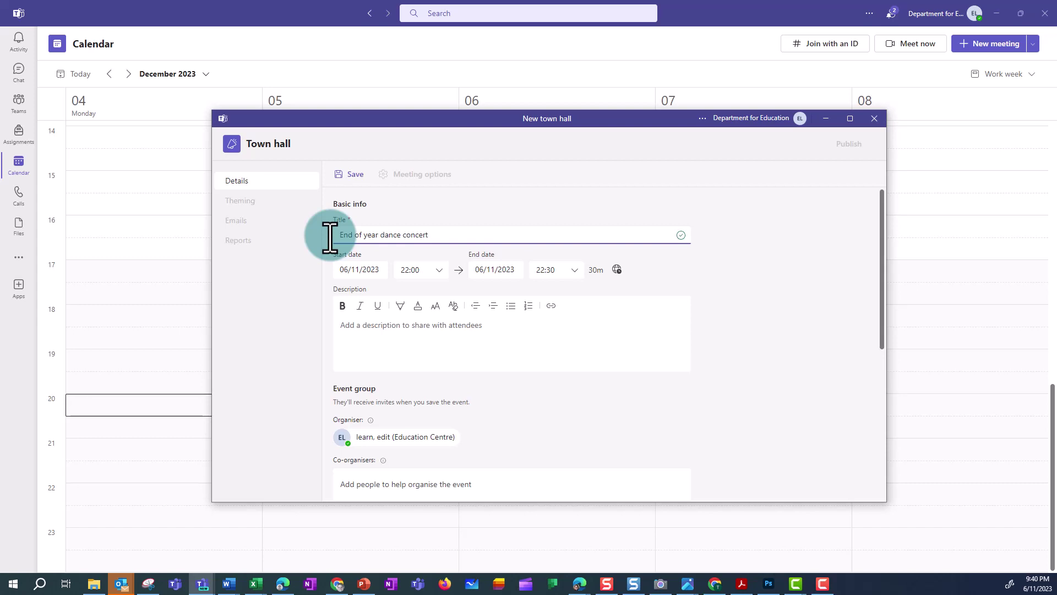
Schedule the town hall to start at 20:00 on 5 December 2023
{"action": "left_click", "coordinate": [440, 271]}
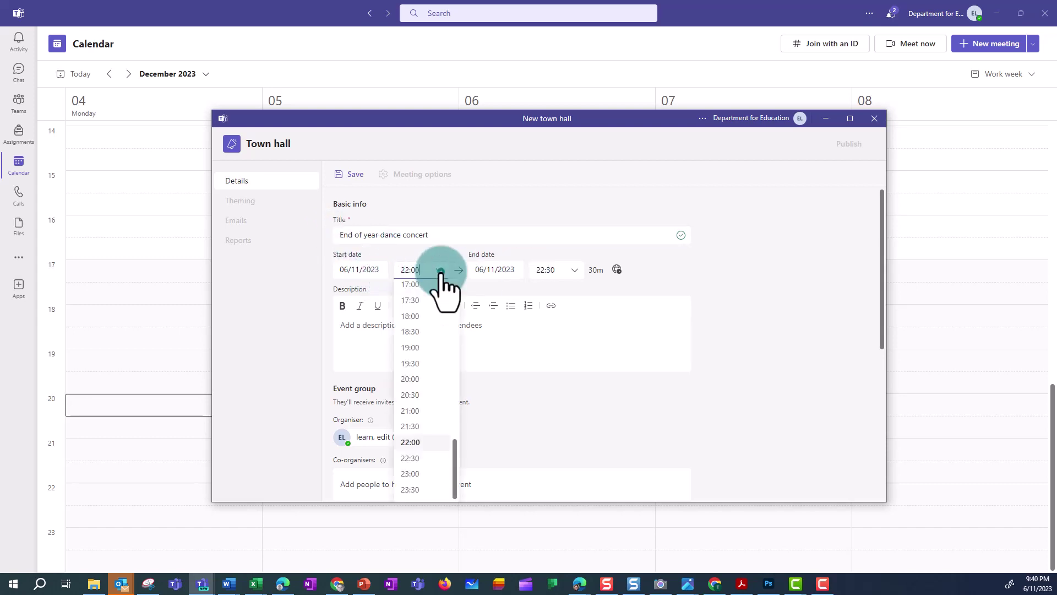
{"action": "left_click", "coordinate": [413, 380]}
{"action": "left_click", "coordinate": [372, 271]}
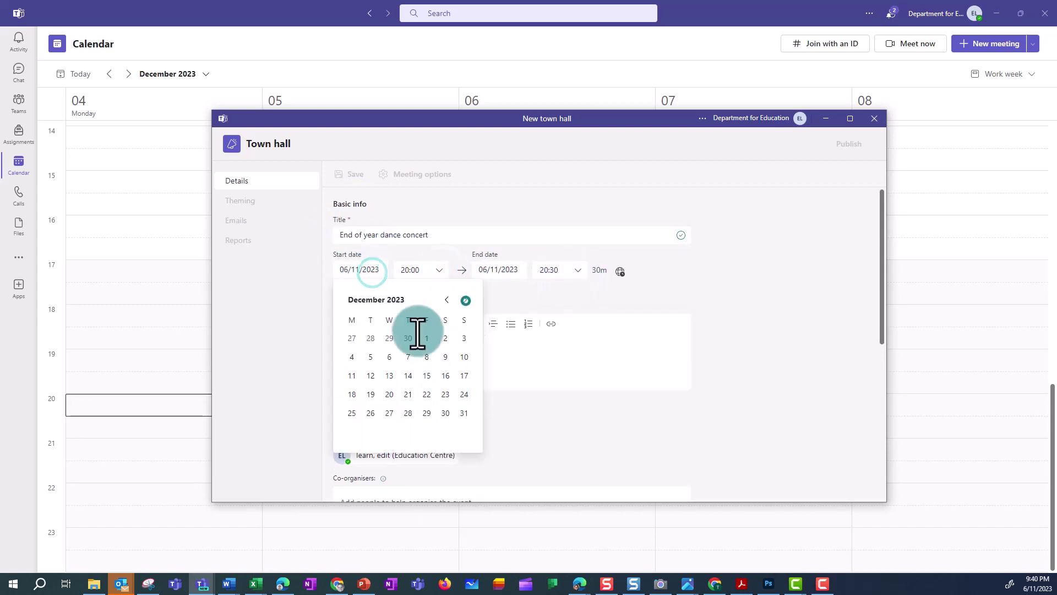
{"action": "left_click", "coordinate": [370, 357]}
Write a description inviting everyone to celebrate a fantastic year
{"action": "left_click", "coordinate": [390, 338]}
{"action": "type", "text": "Jo"}
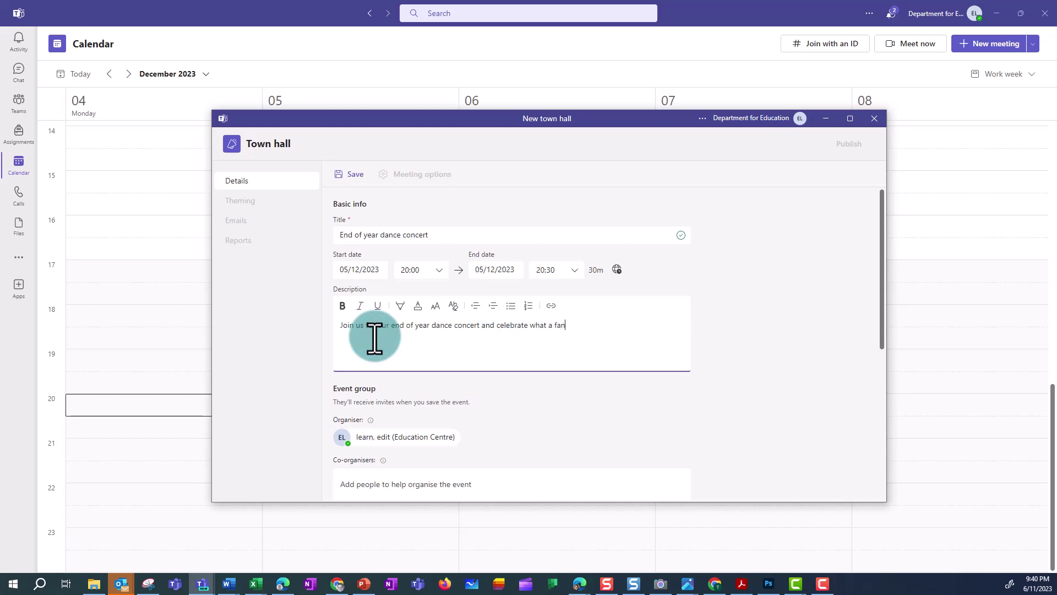
{"action": "scroll", "coordinate": [380, 345], "scroll_direction": "down", "scroll_amount": 3}
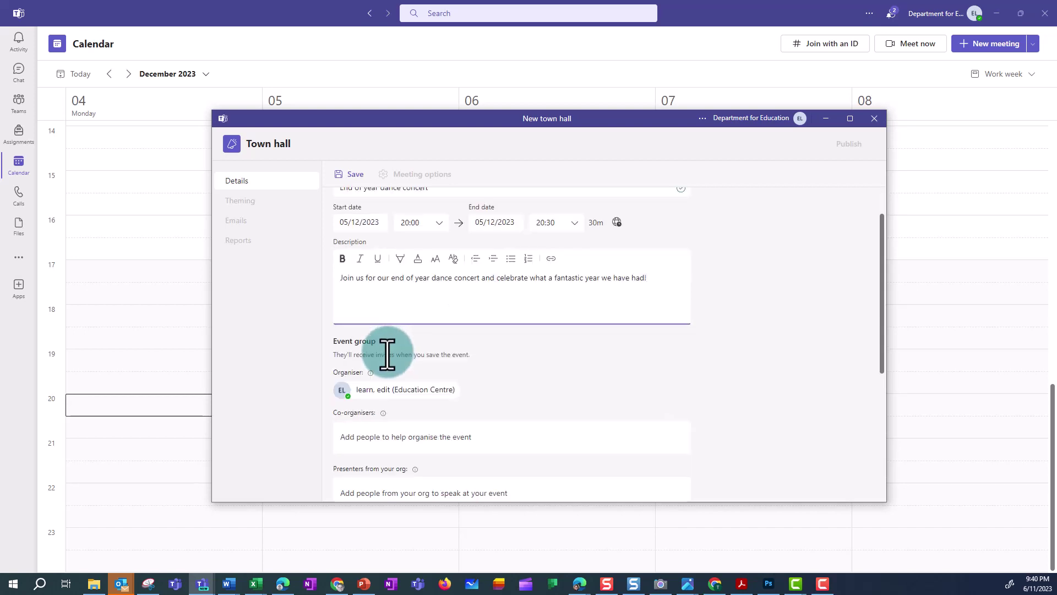
Search for a colleague by name and add them as co-organiser
{"action": "left_click", "coordinate": [354, 392]}
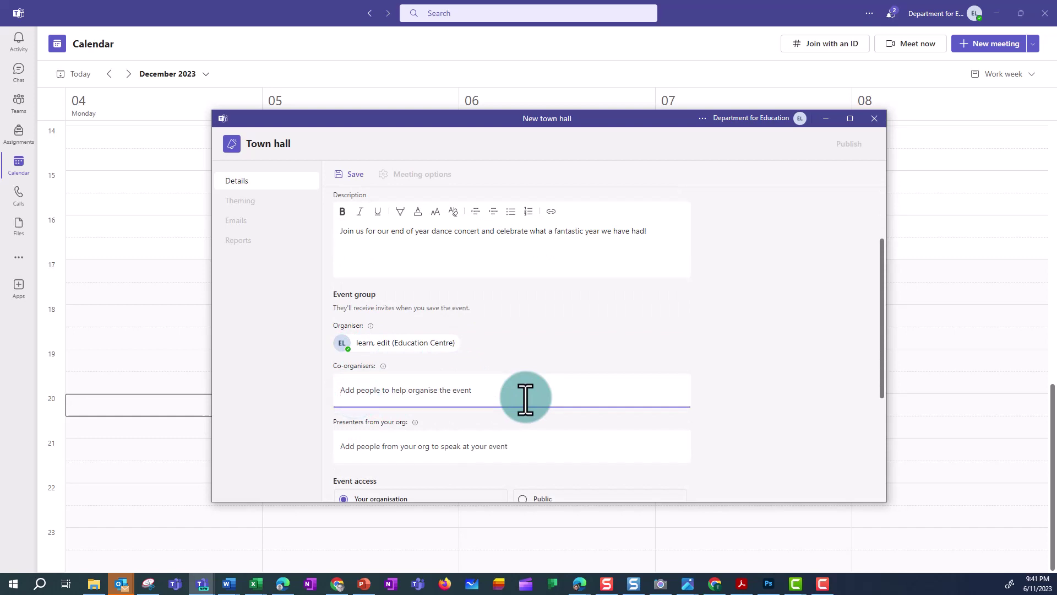
{"action": "type", "text": "john"}
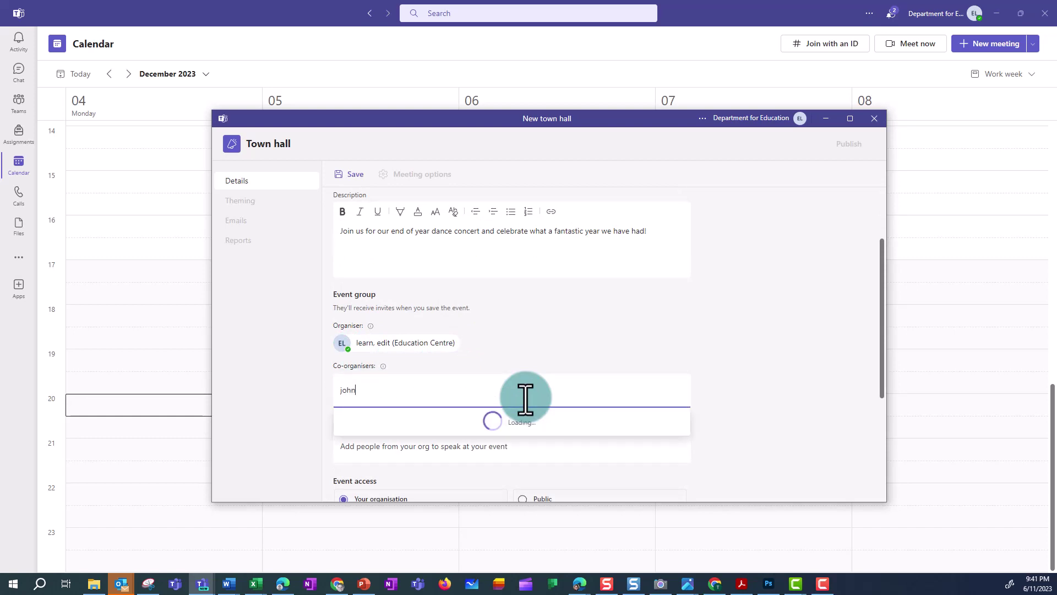
{"action": "type", "text": ".osull"}
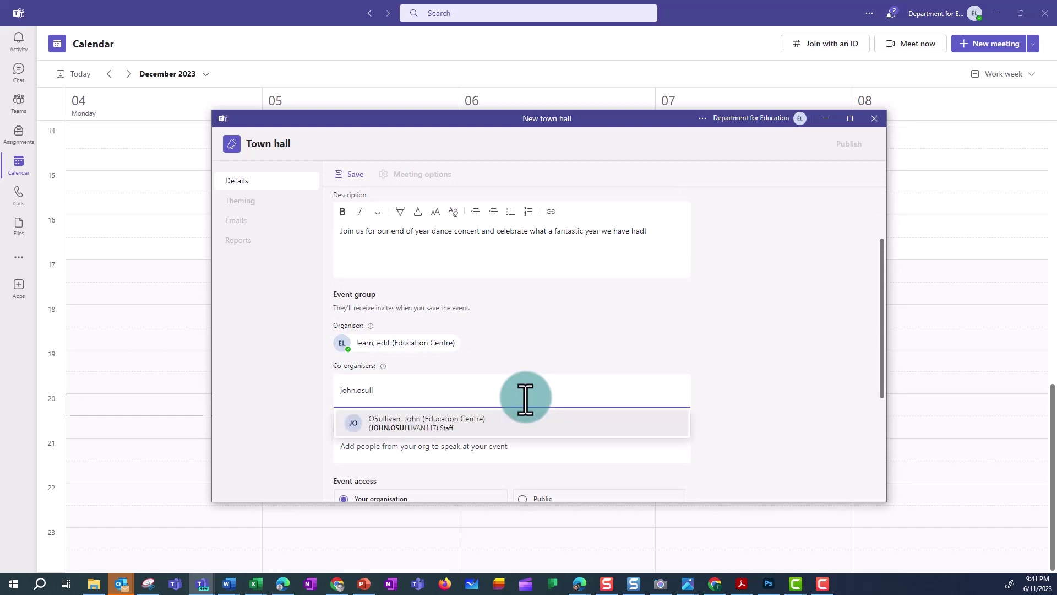
{"action": "left_click", "coordinate": [429, 424]}
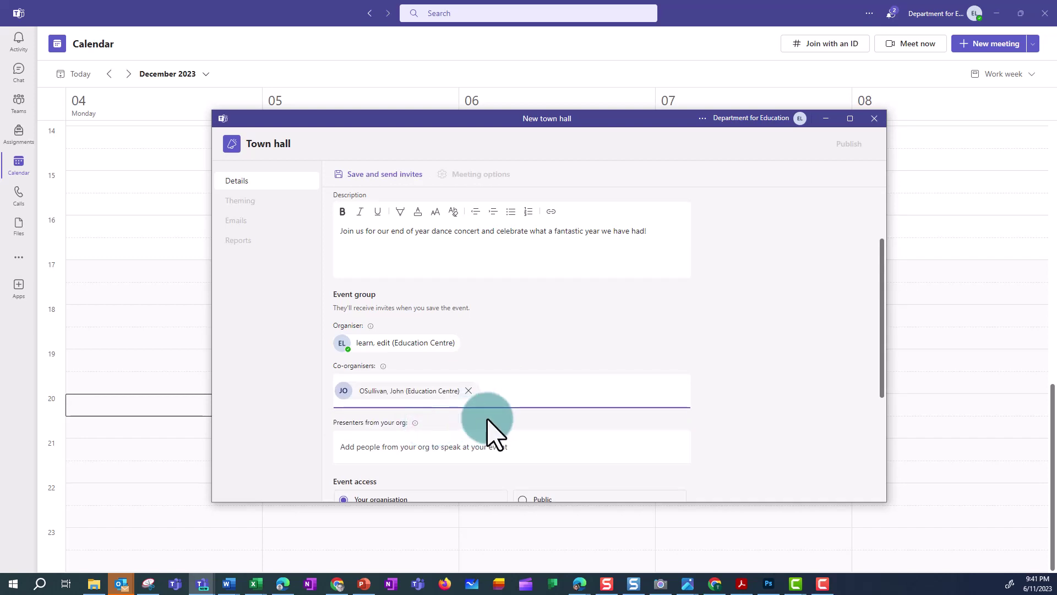
{"action": "scroll", "coordinate": [495, 435], "scroll_direction": "down", "scroll_amount": 1}
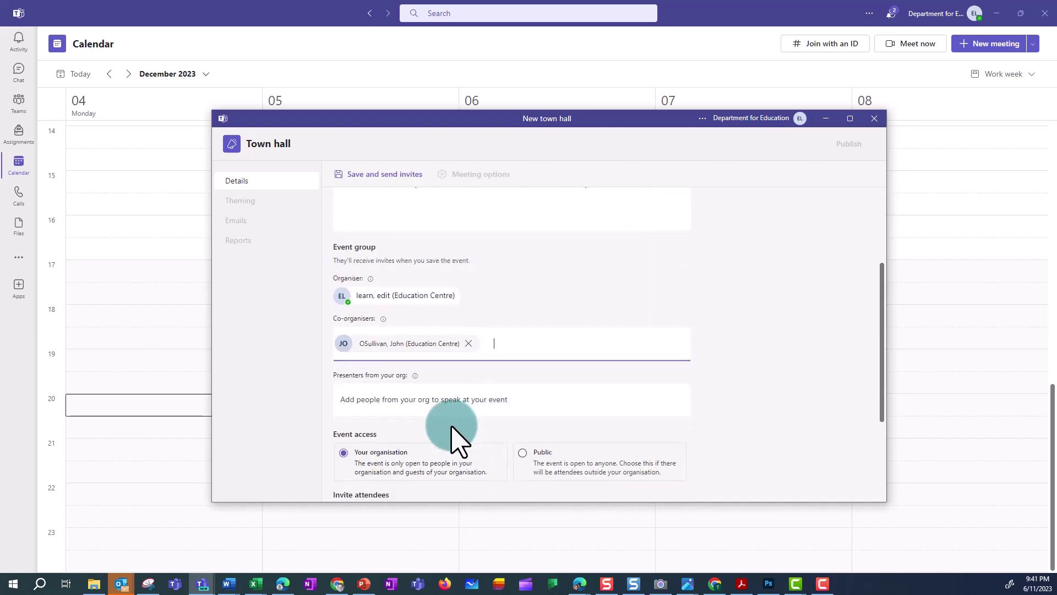
Search for a student by name and add them as a presenter from the organisation
{"action": "left_click", "coordinate": [374, 399]}
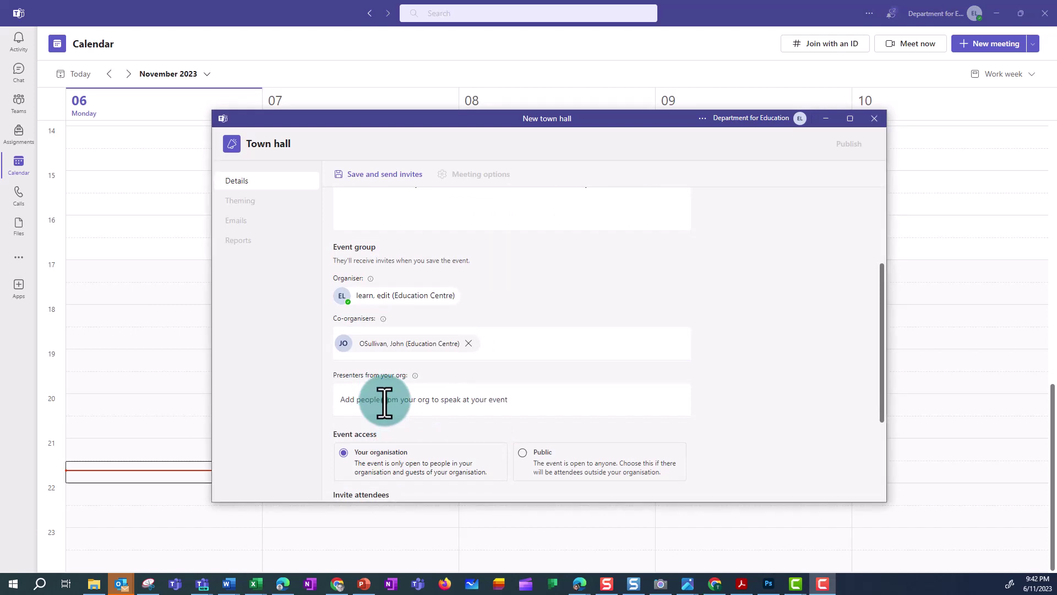
{"action": "type", "text": "Belinda"}
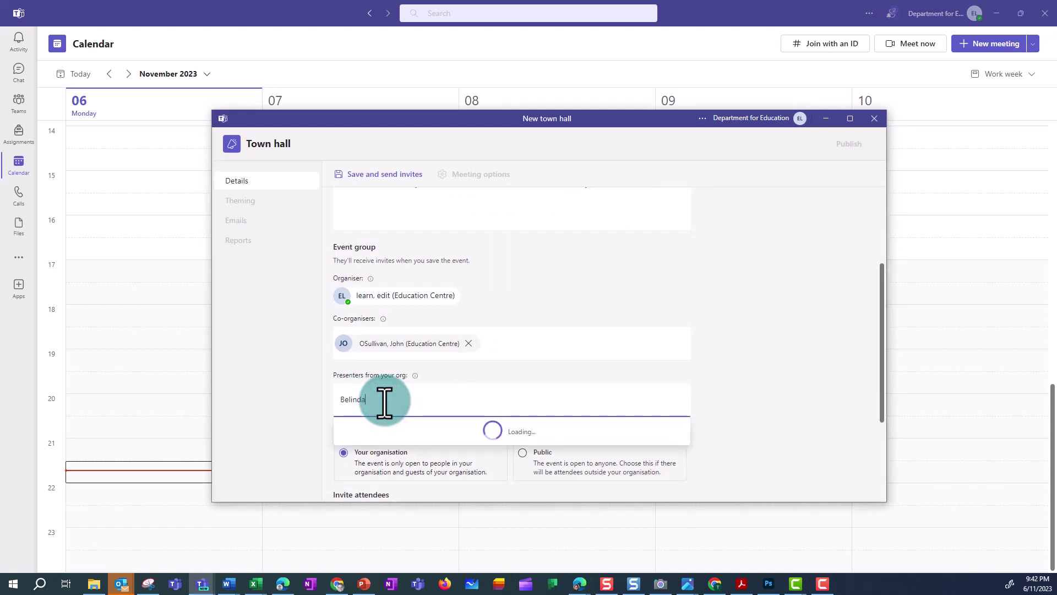
{"action": "type", "text": ".pear"}
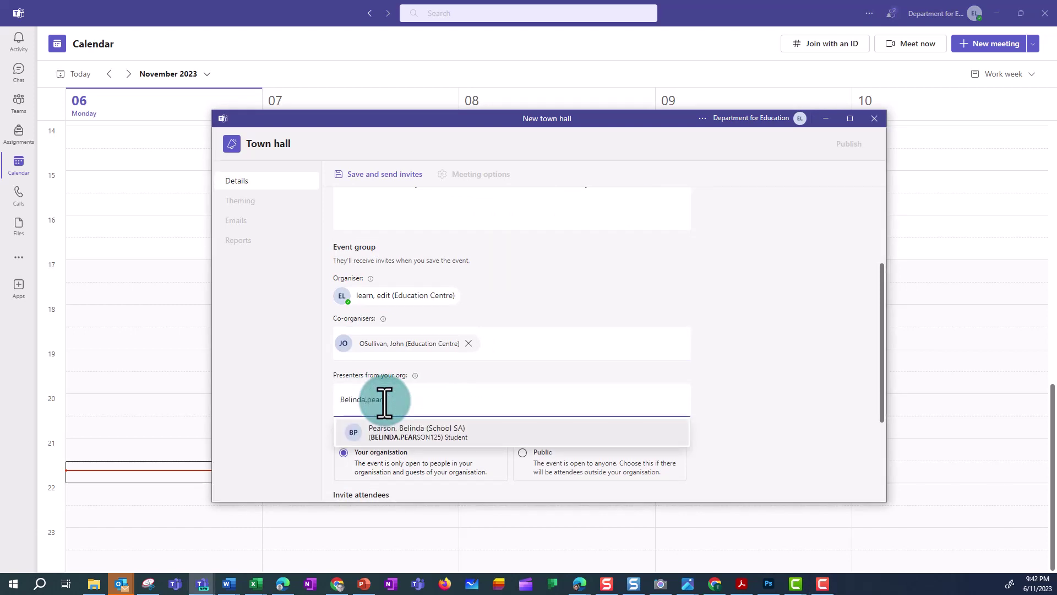
{"action": "left_click", "coordinate": [400, 432]}
{"action": "left_click", "coordinate": [593, 409]}
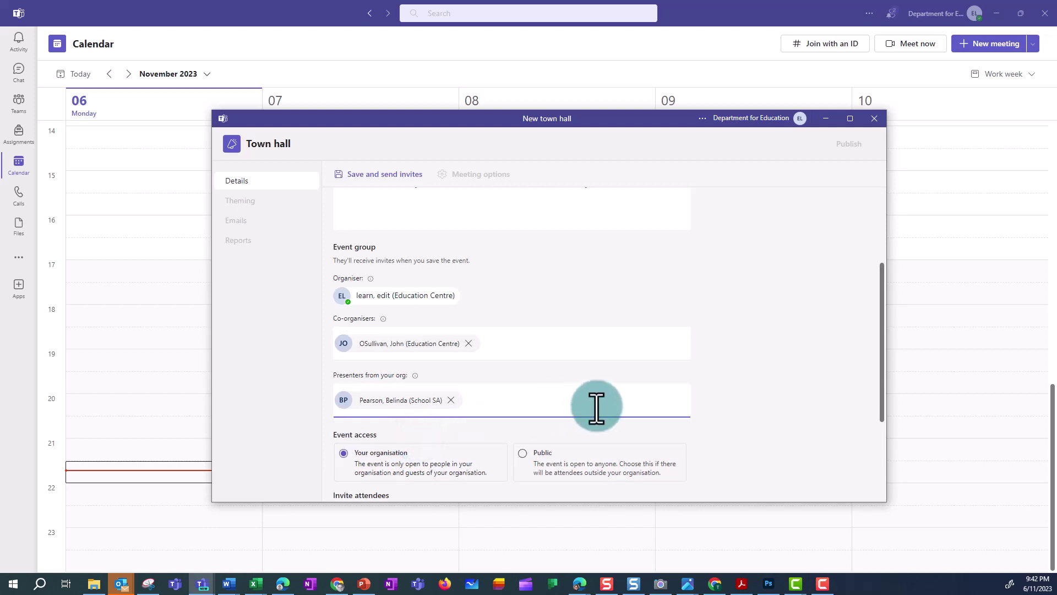
Set event access to Public and save the town hall, sending invites
{"action": "scroll", "coordinate": [596, 406], "scroll_direction": "down", "scroll_amount": 3}
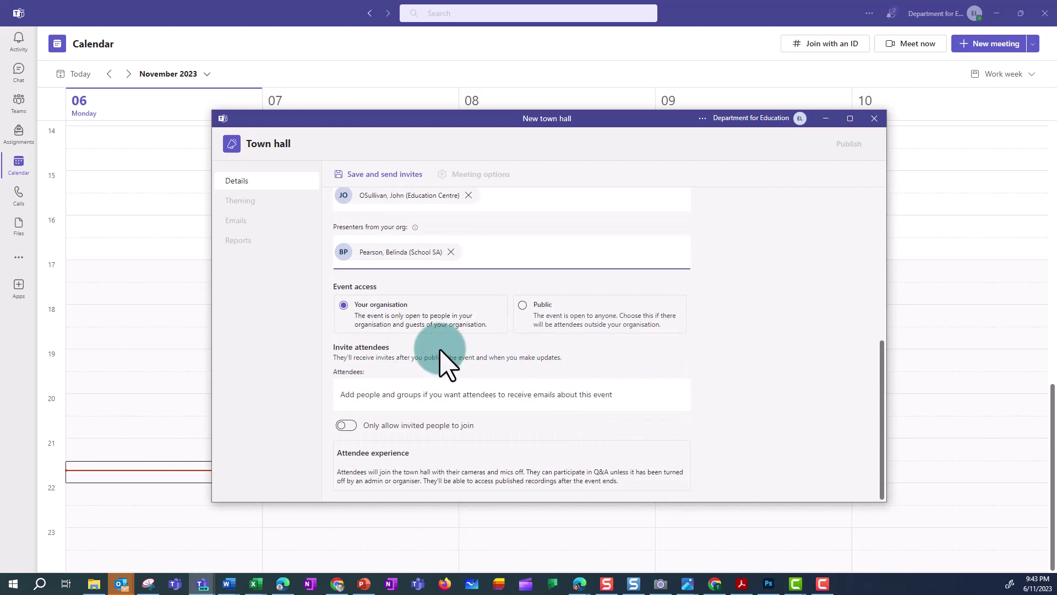
{"action": "left_click", "coordinate": [526, 314]}
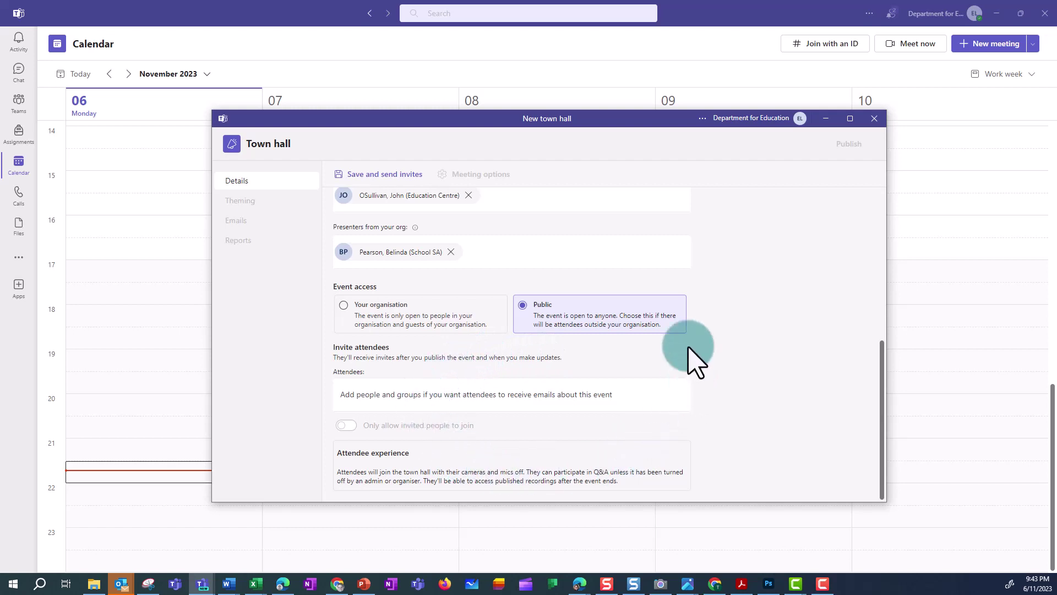
{"action": "left_click", "coordinate": [397, 175]}
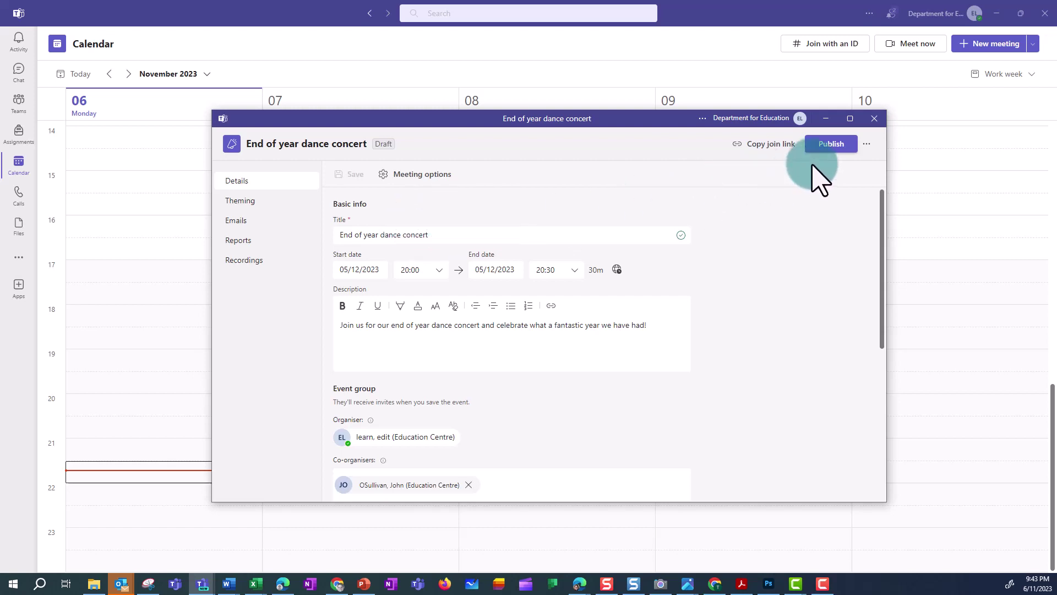
Publish the town hall, copy its join link and close the event window
{"action": "left_click", "coordinate": [831, 144]}
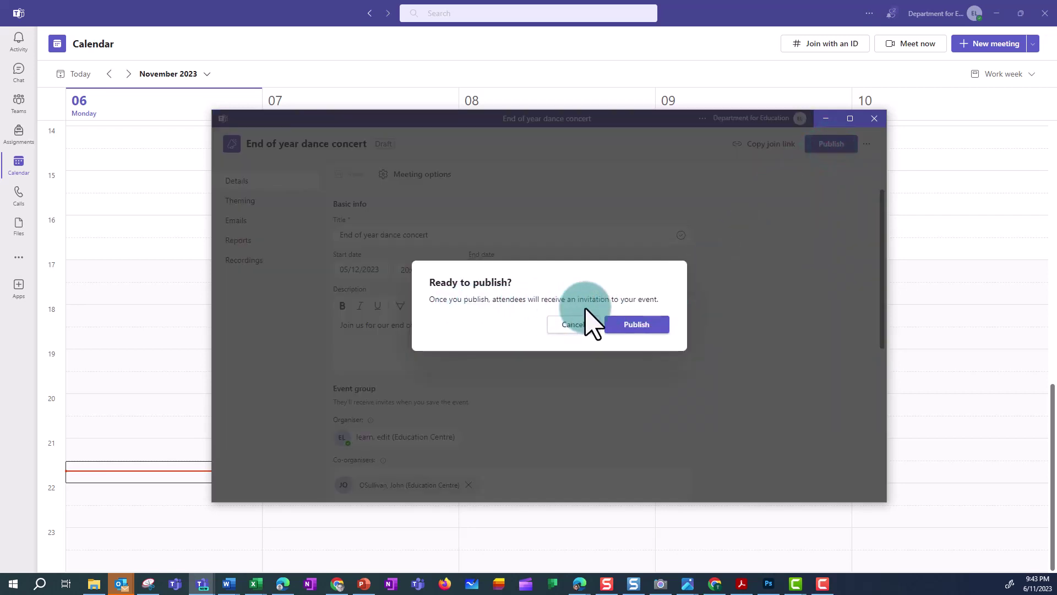
{"action": "left_click", "coordinate": [630, 327]}
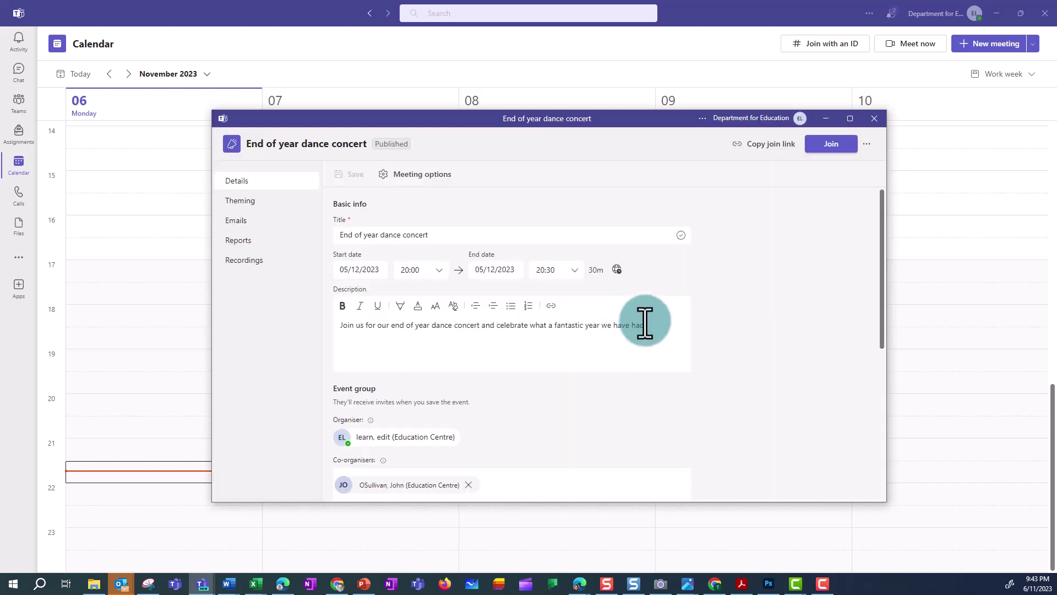
{"action": "left_click", "coordinate": [765, 145]}
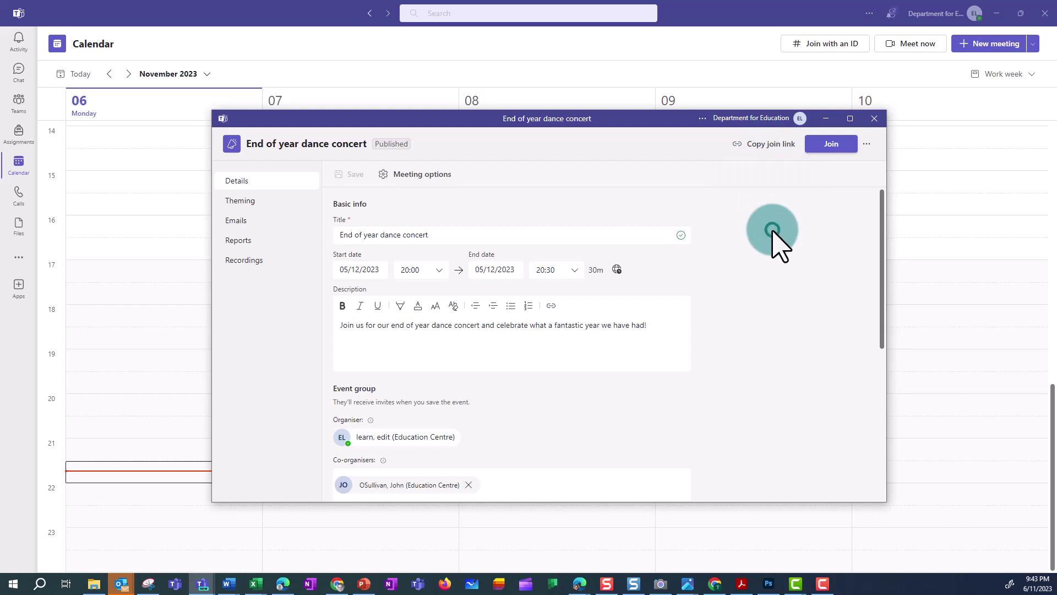
{"action": "left_click", "coordinate": [875, 118]}
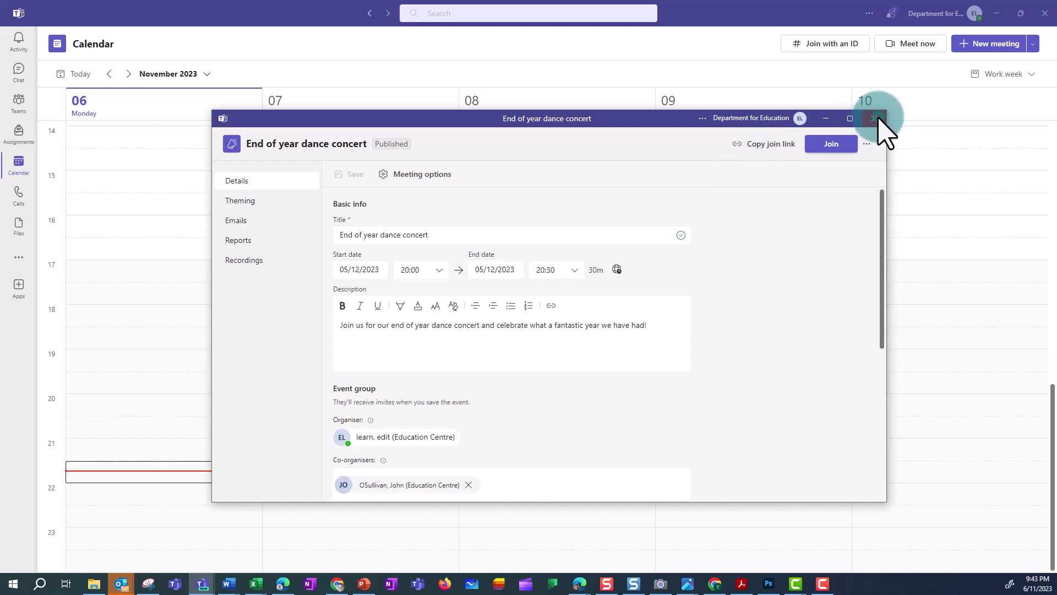
Move the calendar to the week of 4 December 2023
{"action": "left_click", "coordinate": [205, 74]}
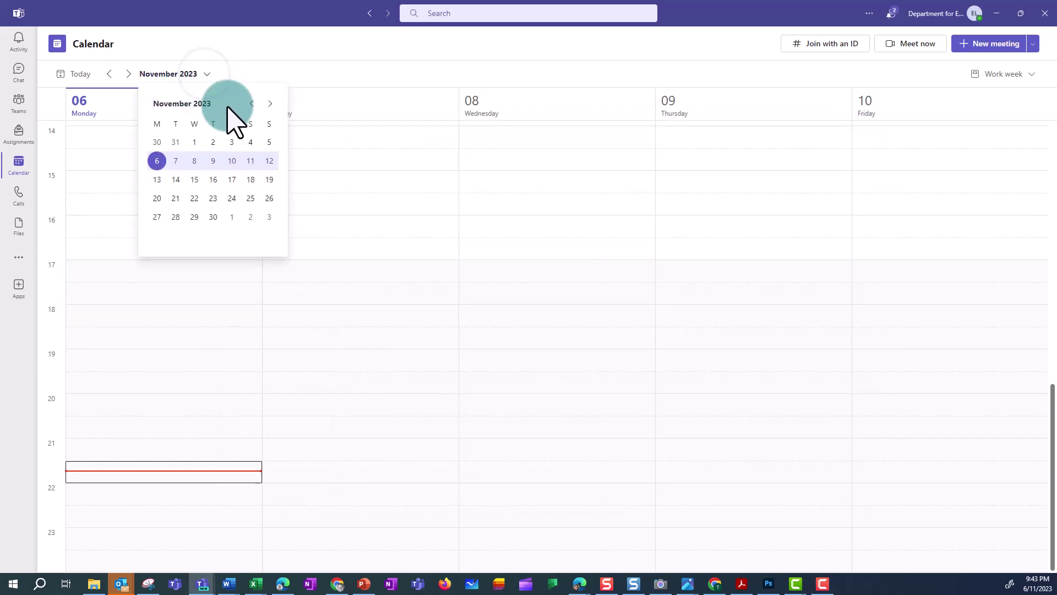
{"action": "left_click", "coordinate": [270, 103]}
{"action": "left_click", "coordinate": [172, 160]}
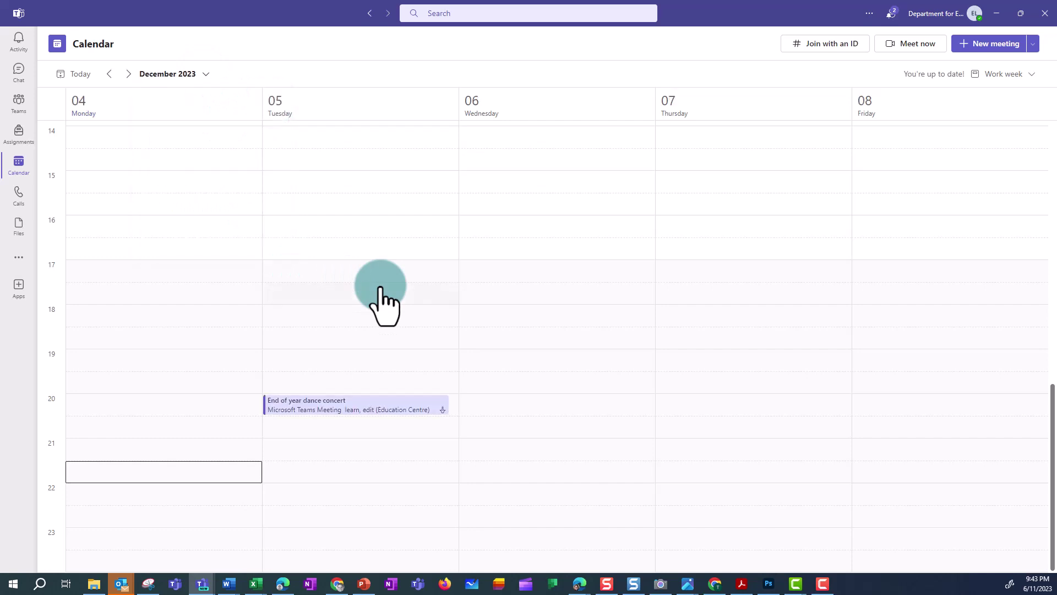
{"action": "left_click", "coordinate": [522, 320]}
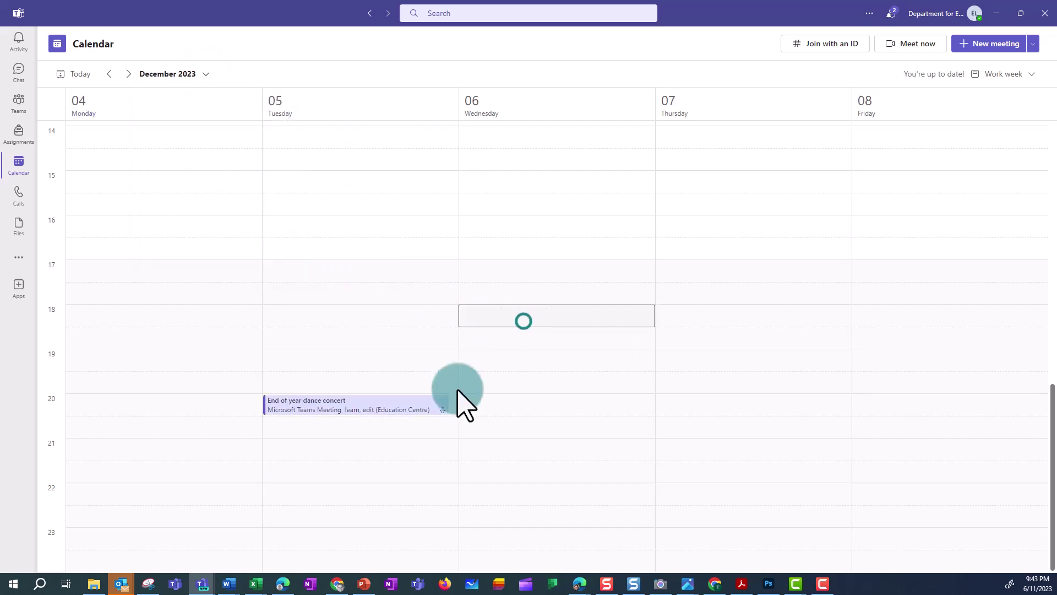
Open the End of year dance concert event's details card on 5 December and join it
{"action": "left_click", "coordinate": [342, 408]}
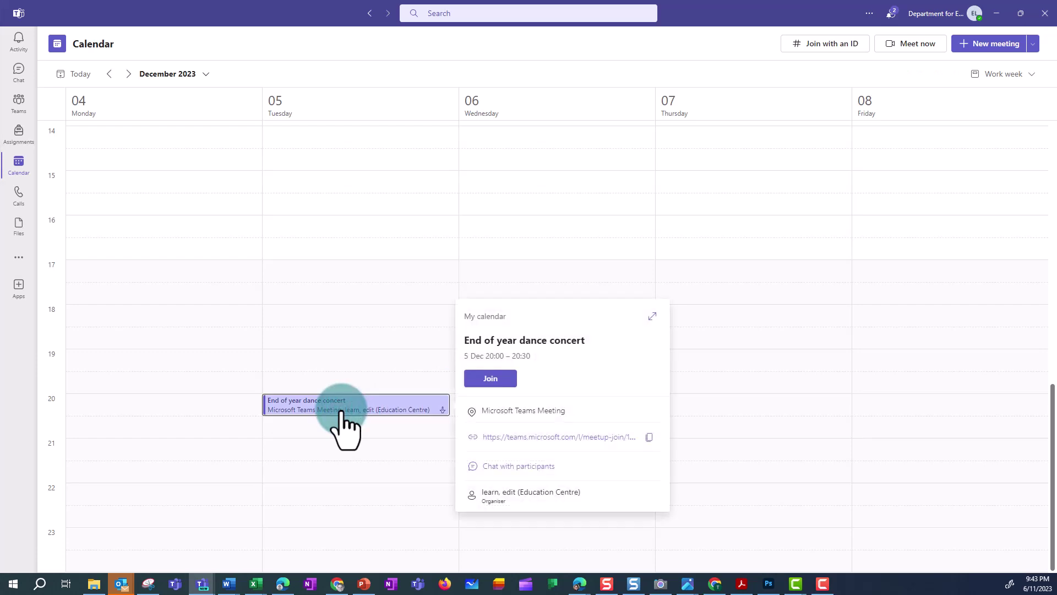
{"action": "left_click", "coordinate": [489, 378]}
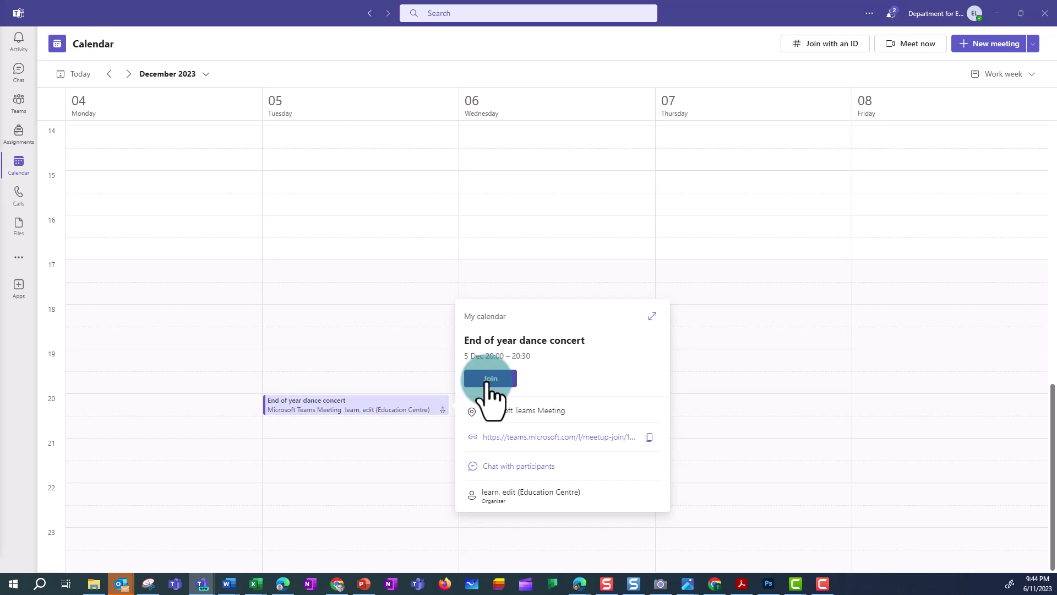
{"action": "left_click", "coordinate": [114, 336]}
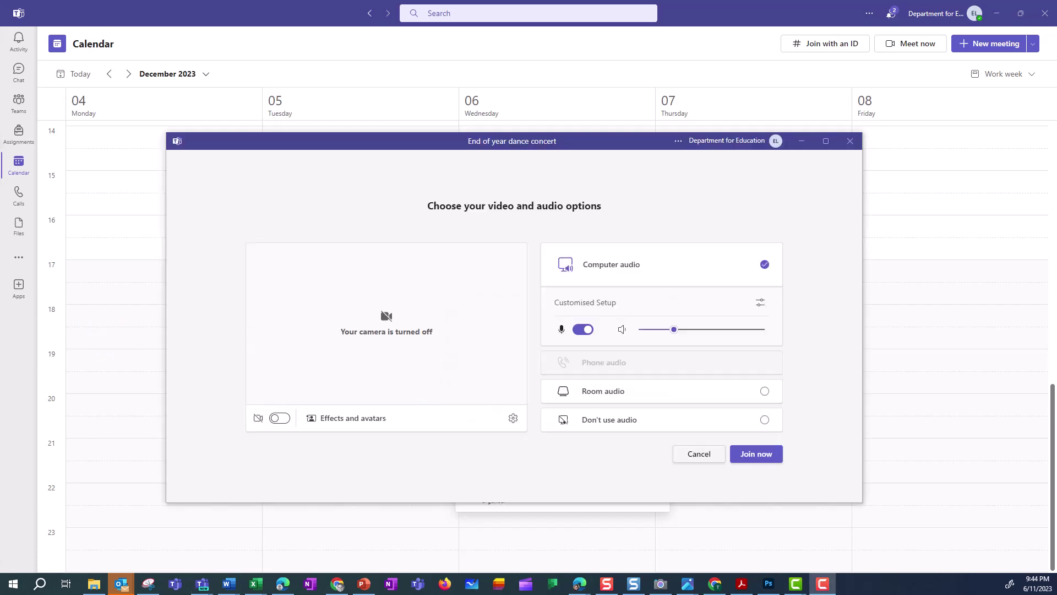
Turn the microphone off and join the concert's pre-show
{"action": "left_click", "coordinate": [633, 420]}
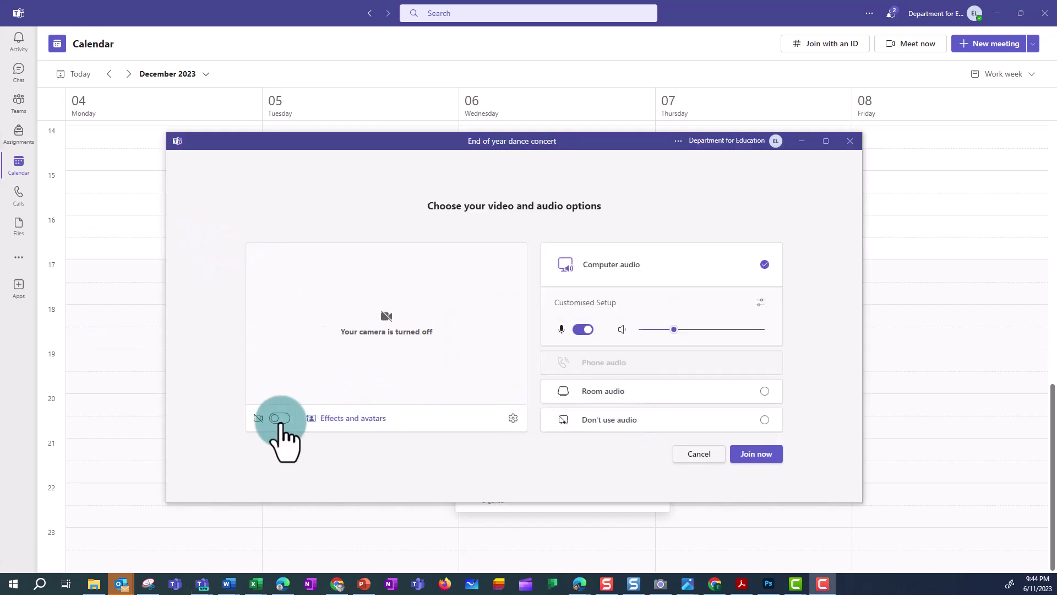
{"action": "left_click", "coordinate": [584, 329]}
{"action": "left_click", "coordinate": [707, 459]}
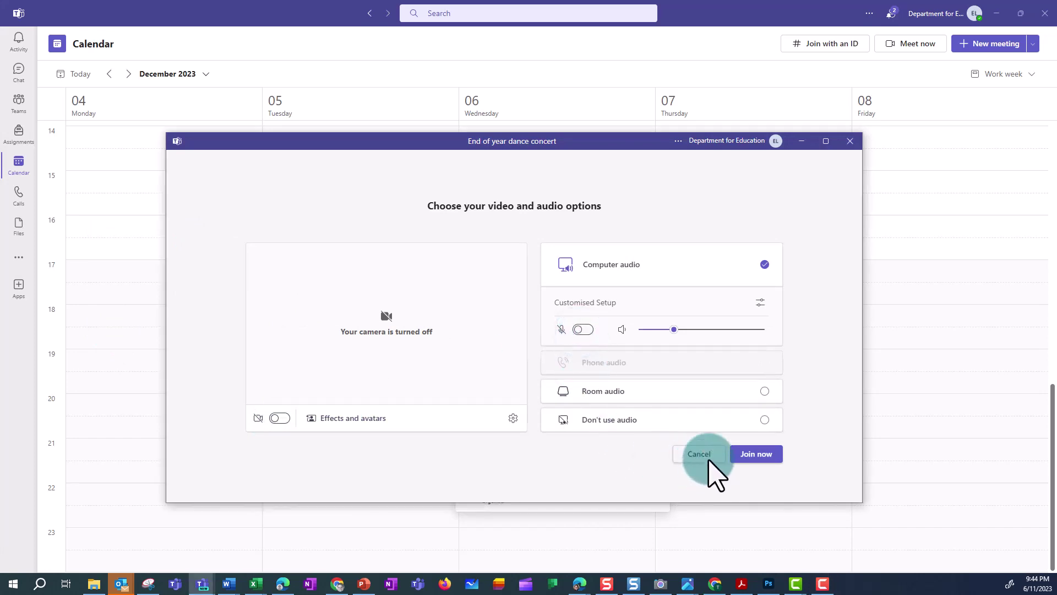
{"action": "left_click", "coordinate": [754, 456]}
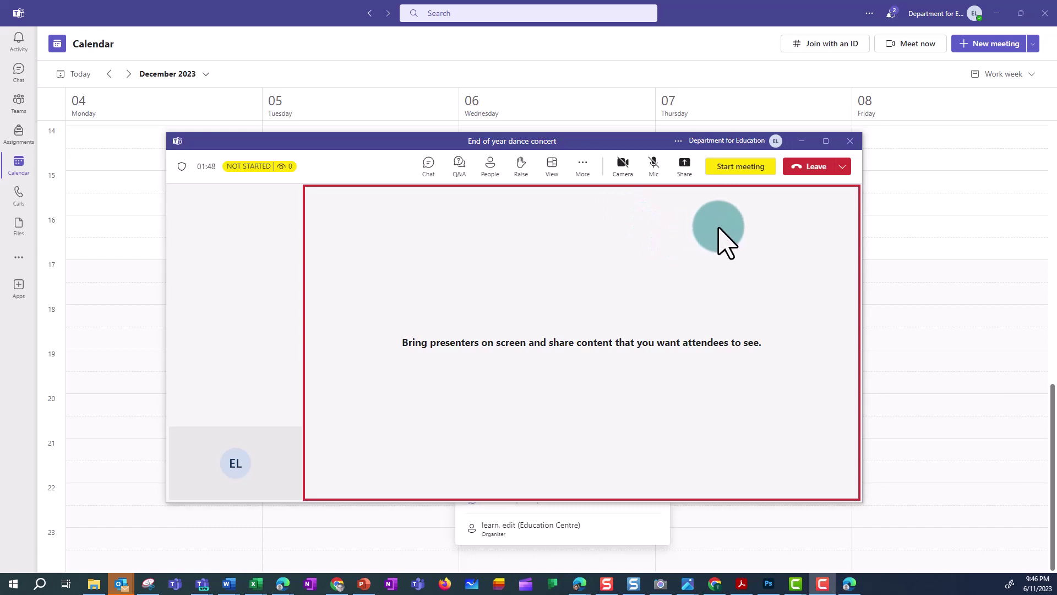
Maximise the event window, show the Participants list and request to start the meeting
{"action": "left_click", "coordinate": [826, 143]}
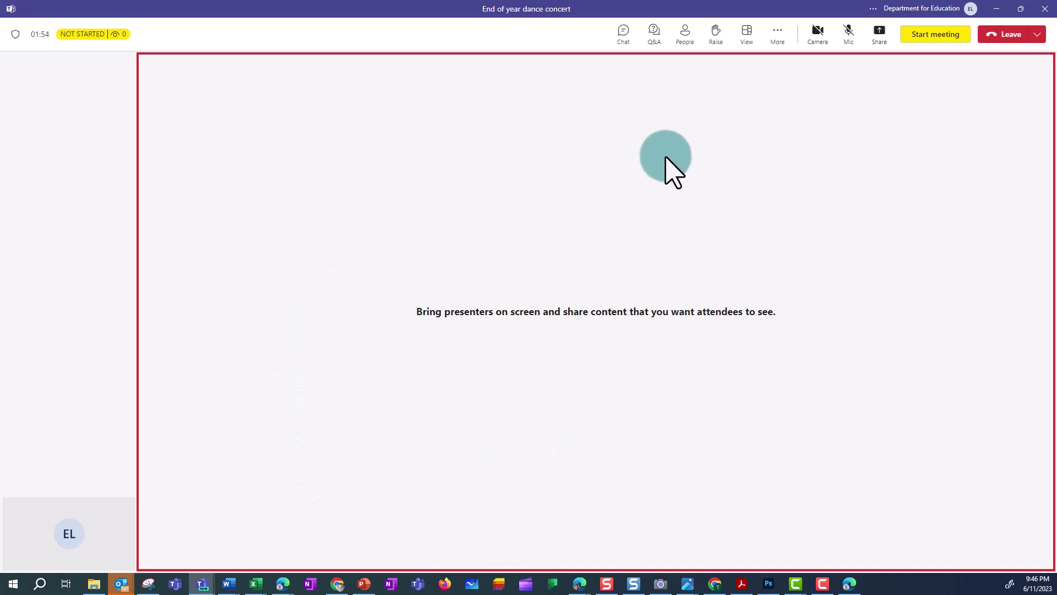
{"action": "left_click", "coordinate": [688, 41]}
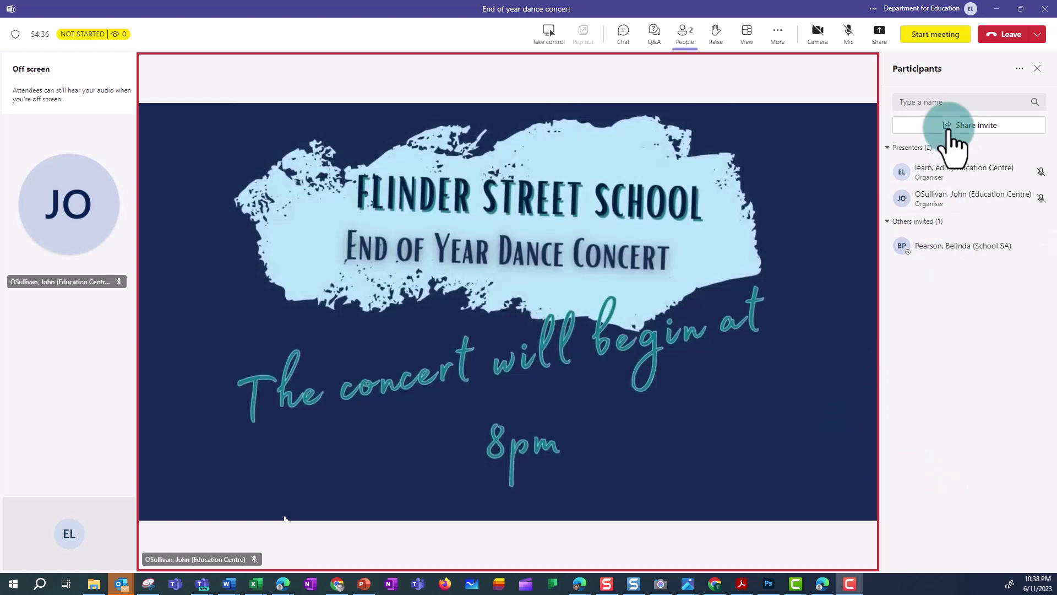
{"action": "left_click", "coordinate": [942, 35]}
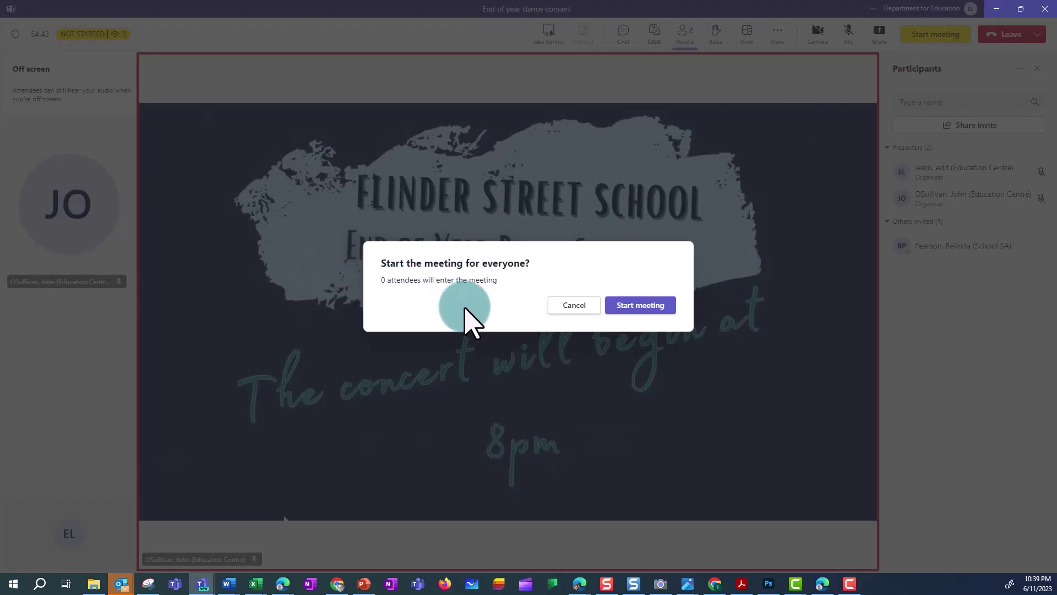
Confirm starting the End of year dance concert for everyone so it goes live
{"action": "left_click", "coordinate": [632, 312]}
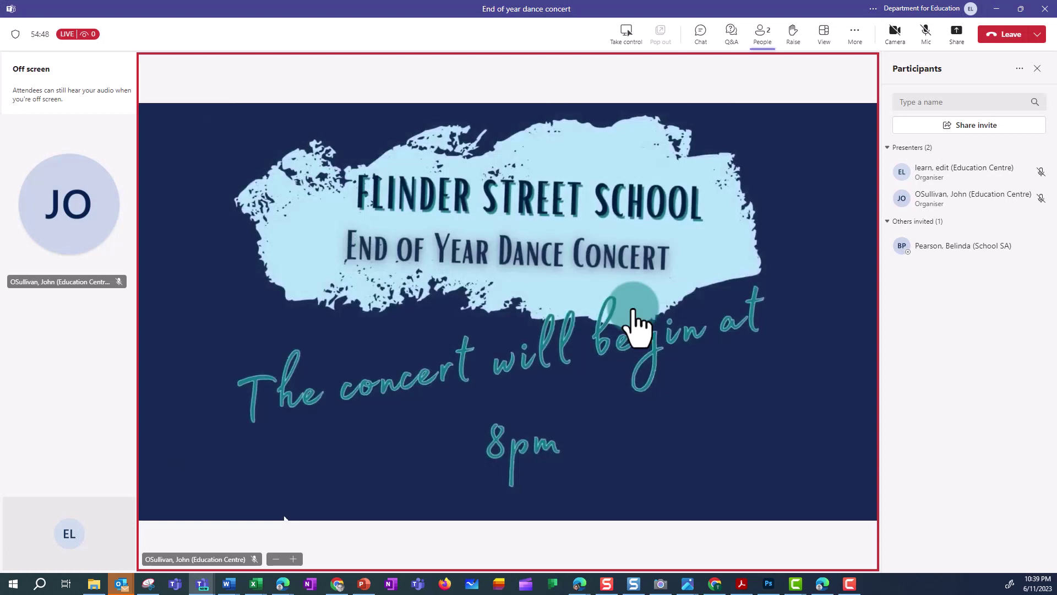
{"action": "left_click", "coordinate": [705, 328]}
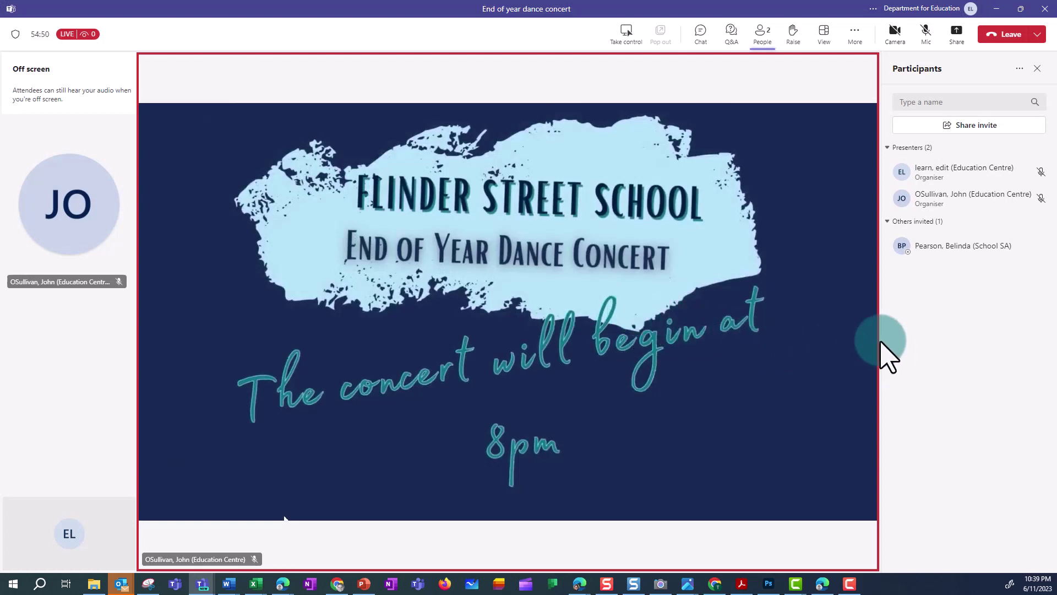
{"action": "left_click", "coordinate": [909, 330]}
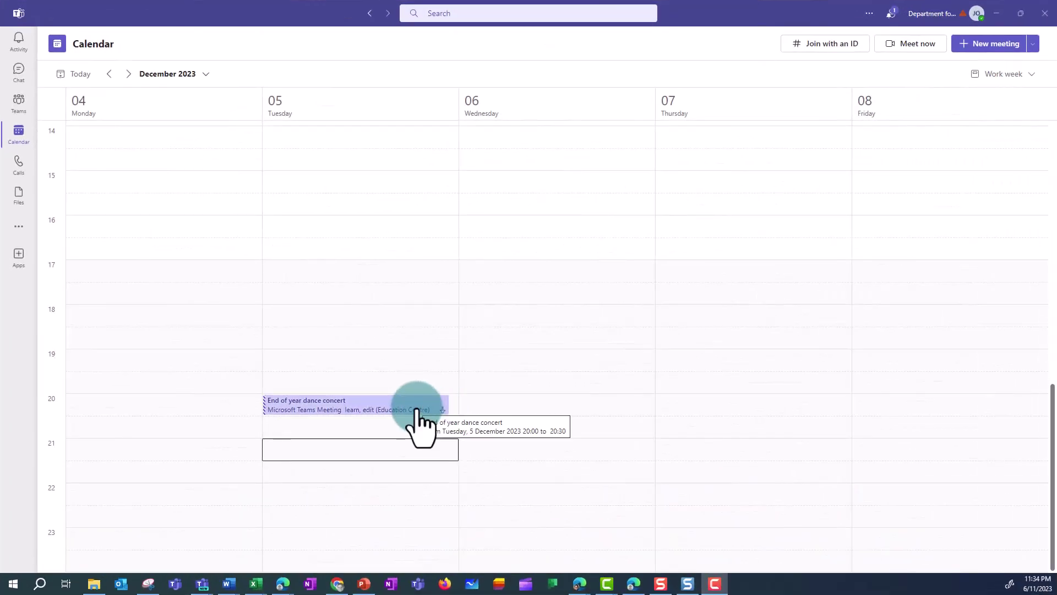
Rejoin the End of year dance concert event as second presenter with the microphone off
{"action": "left_click", "coordinate": [417, 409]}
{"action": "left_click", "coordinate": [492, 380]}
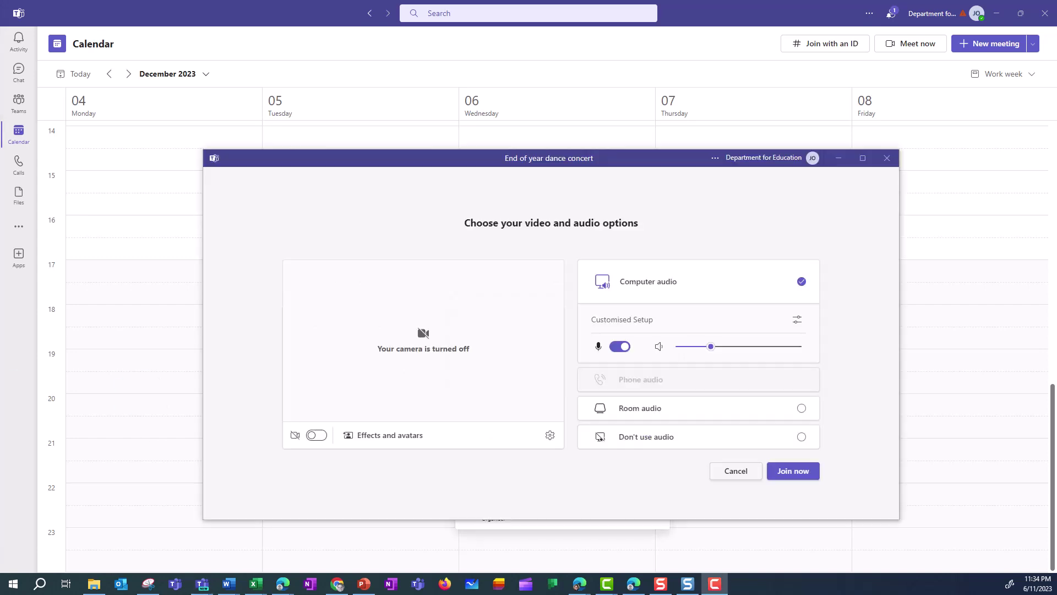
{"action": "left_click", "coordinate": [613, 347]}
{"action": "left_click", "coordinate": [799, 473]}
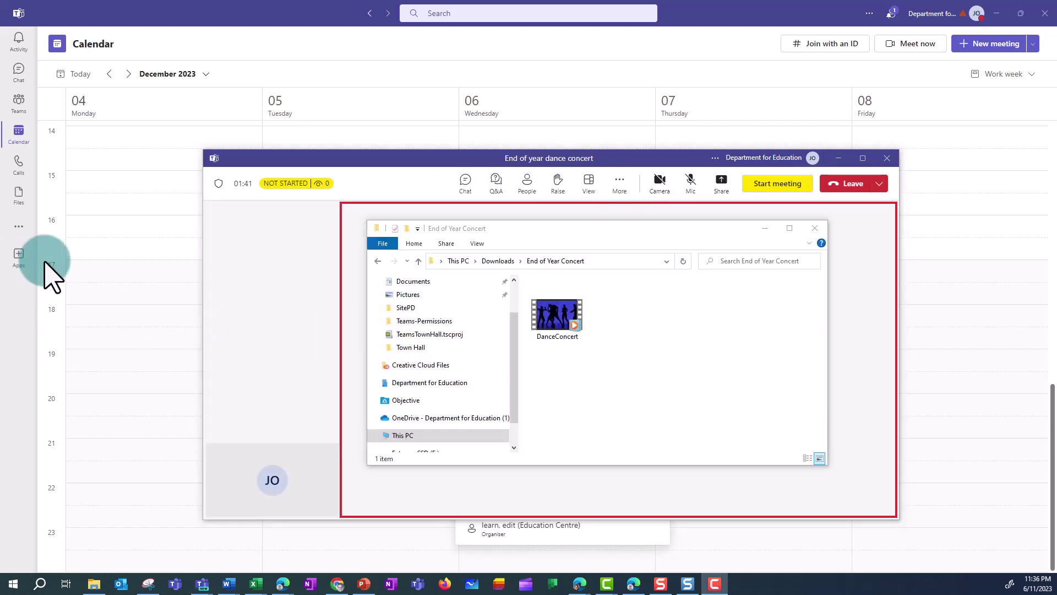
Open the DanceConcert video from the End of Year Concert folder in Windows Media Player
{"action": "left_click", "coordinate": [593, 304]}
{"action": "left_click", "coordinate": [559, 317]}
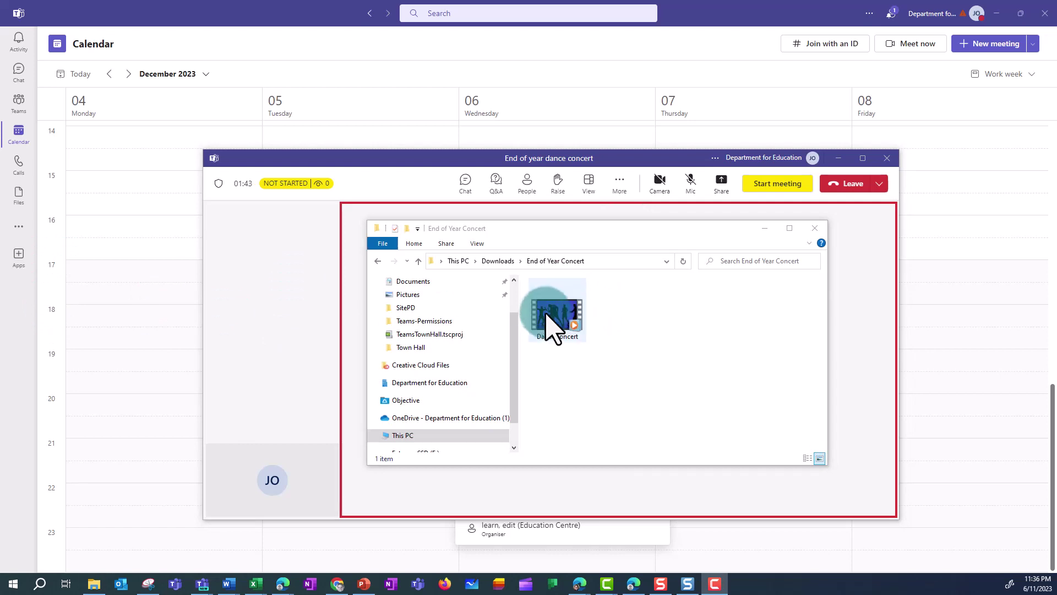
{"action": "double_click", "coordinate": [561, 315]}
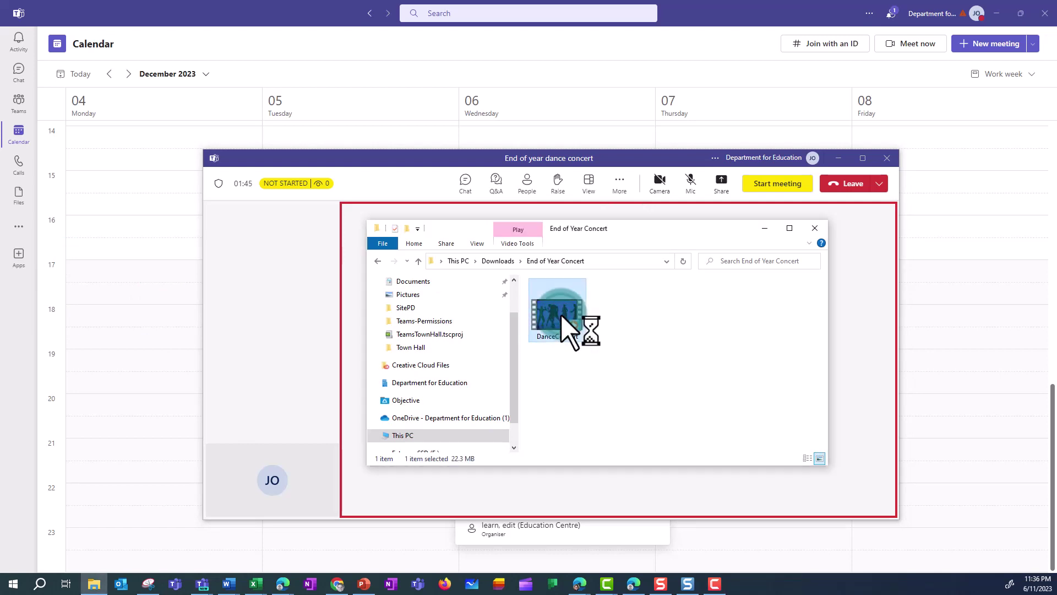
Rewind DanceConcert to its start, pause it, then exit full screen and minimise the player
{"action": "left_click", "coordinate": [161, 8]}
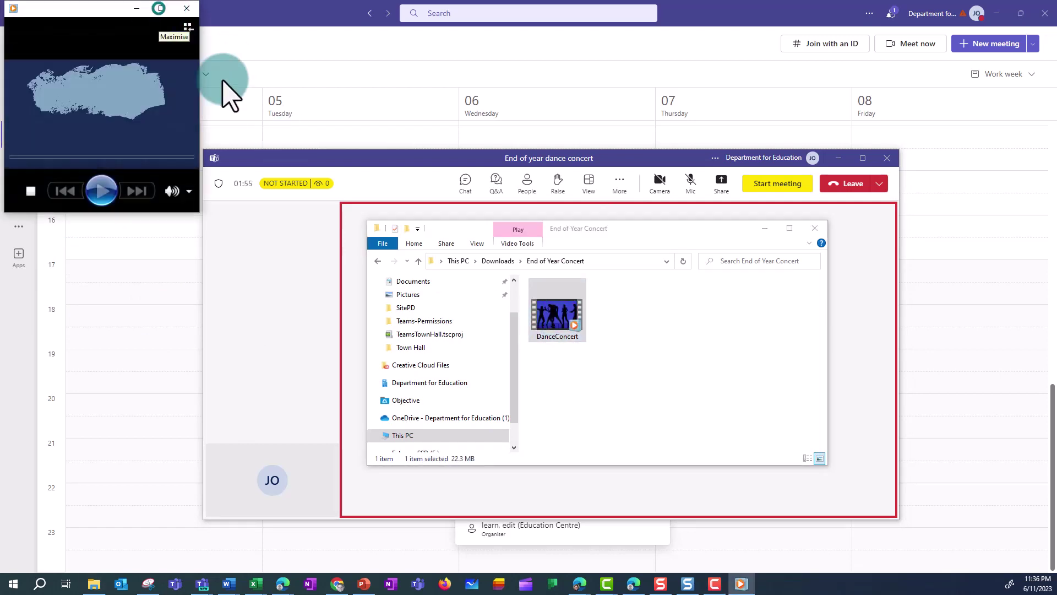
{"action": "left_click", "coordinate": [1030, 539]}
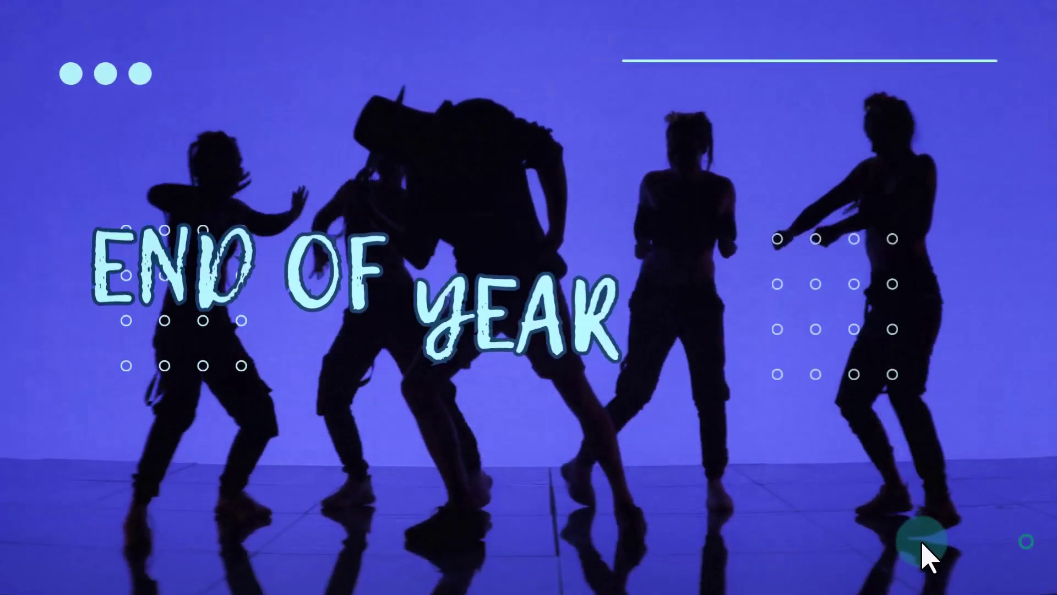
{"action": "left_click", "coordinate": [12, 538]}
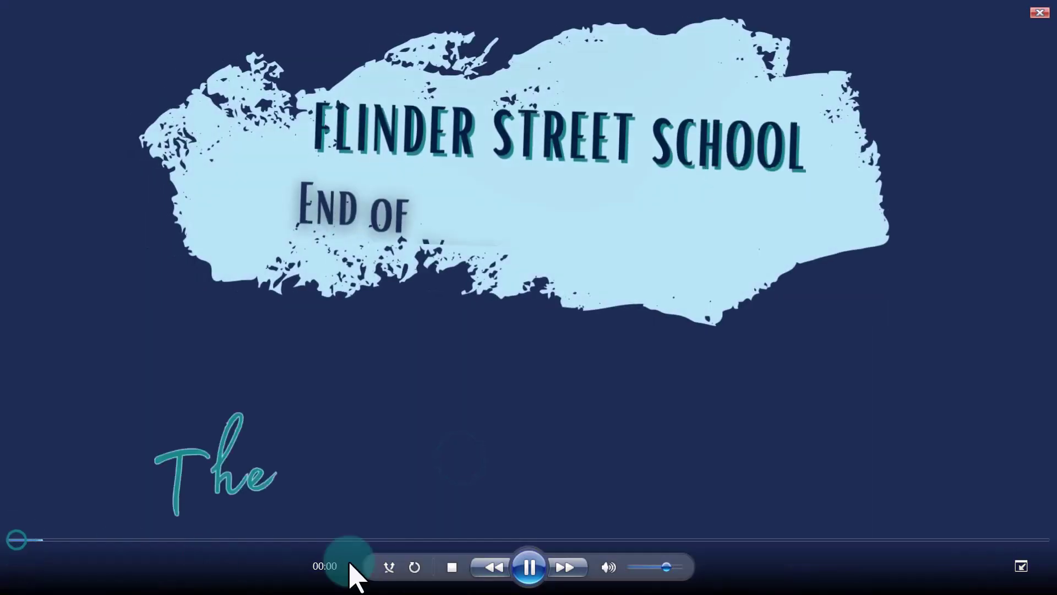
{"action": "left_click", "coordinate": [531, 570]}
{"action": "left_click", "coordinate": [992, 6]}
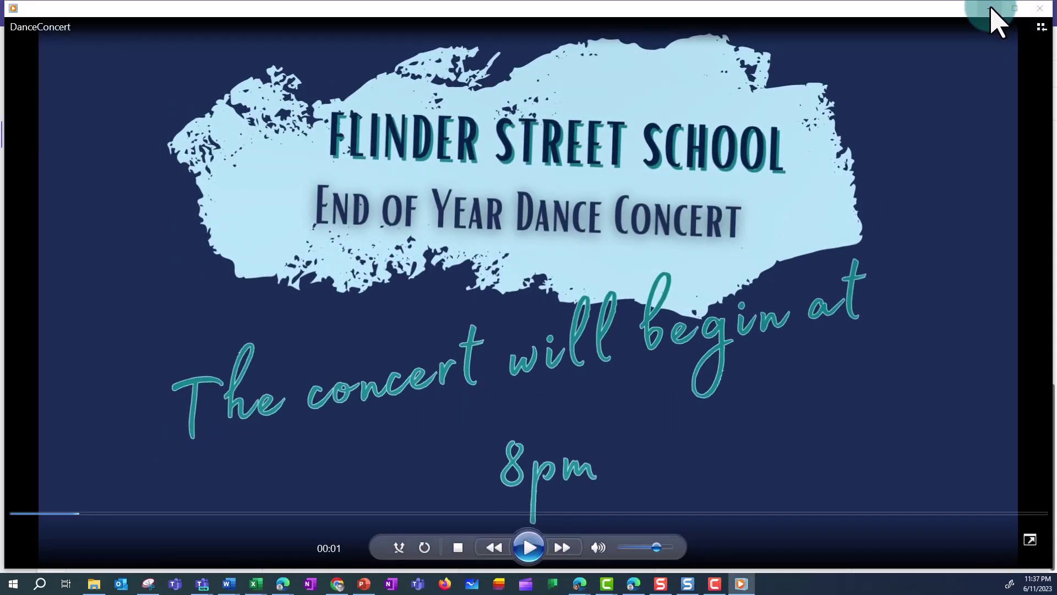
{"action": "left_click", "coordinate": [991, 8]}
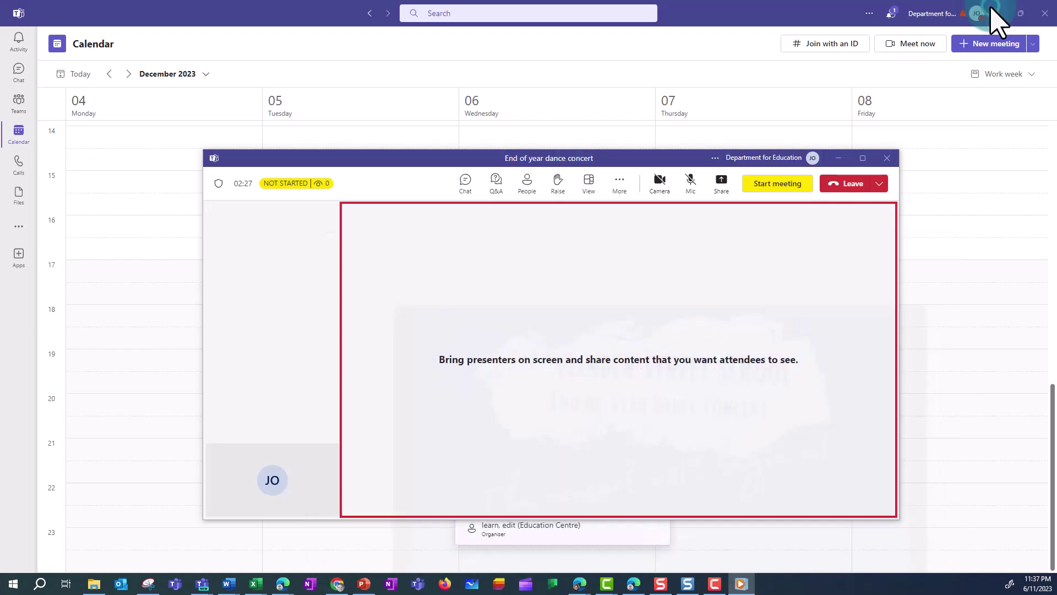
Share the Windows Media Player window showing DanceConcert, with Include computer sound on
{"action": "left_click", "coordinate": [722, 184]}
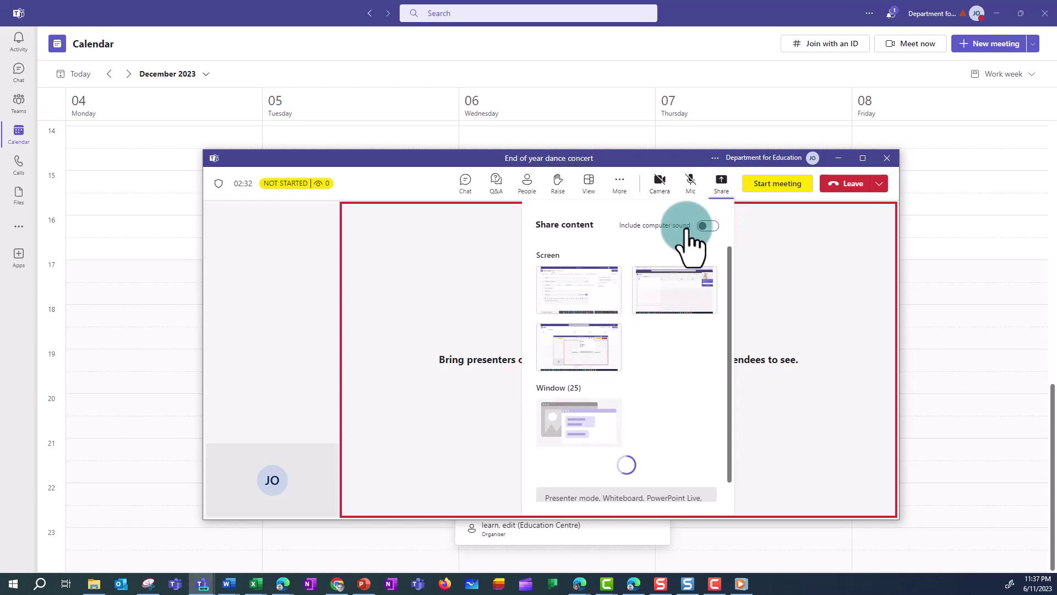
{"action": "left_click", "coordinate": [710, 226]}
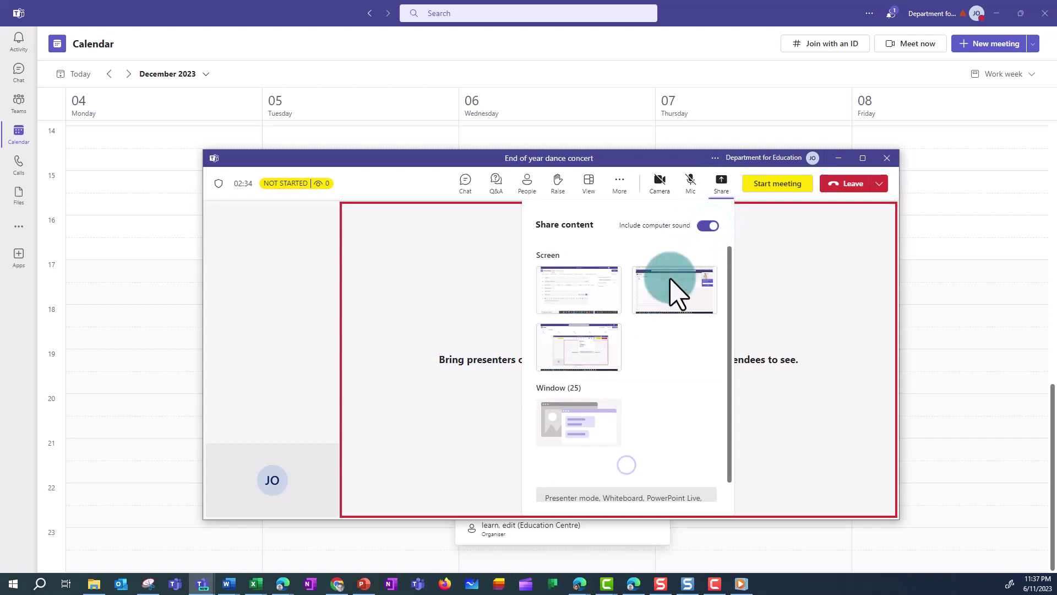
{"action": "left_click", "coordinate": [583, 416]}
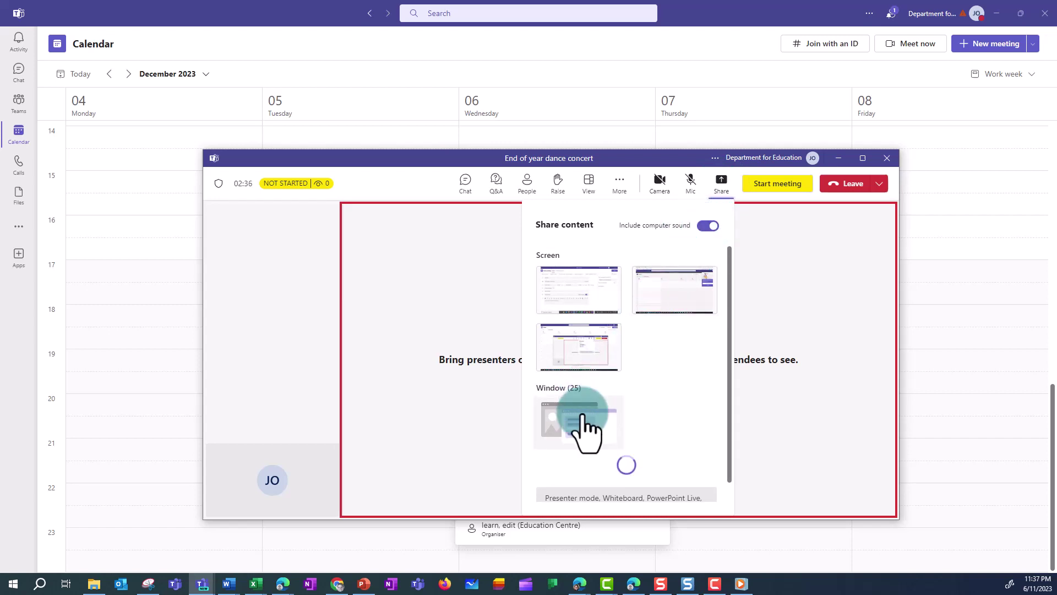
{"action": "left_click", "coordinate": [610, 329]}
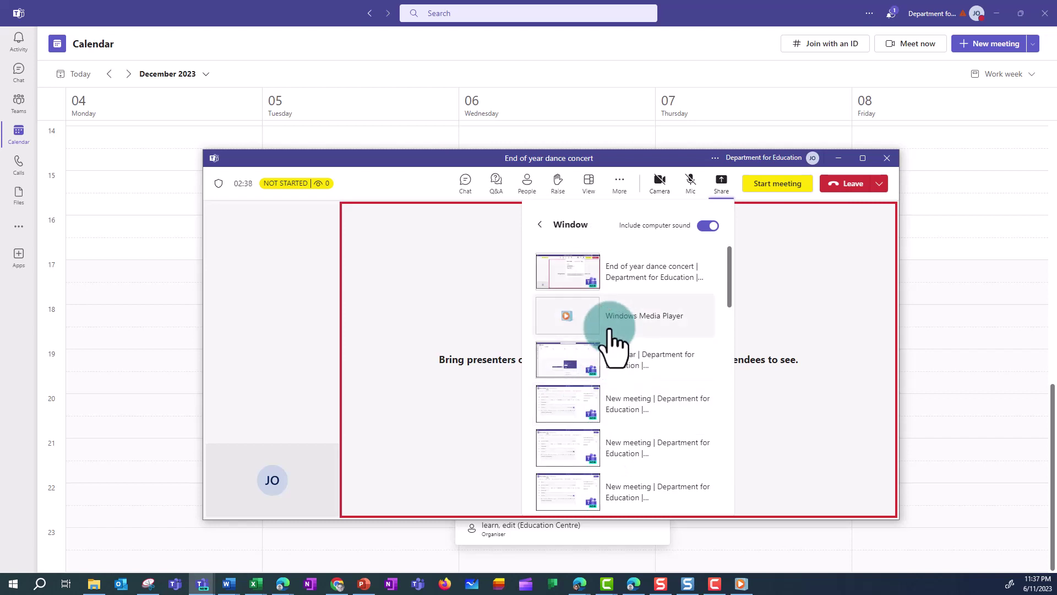
{"action": "left_click", "coordinate": [587, 319]}
{"action": "left_click", "coordinate": [587, 320]}
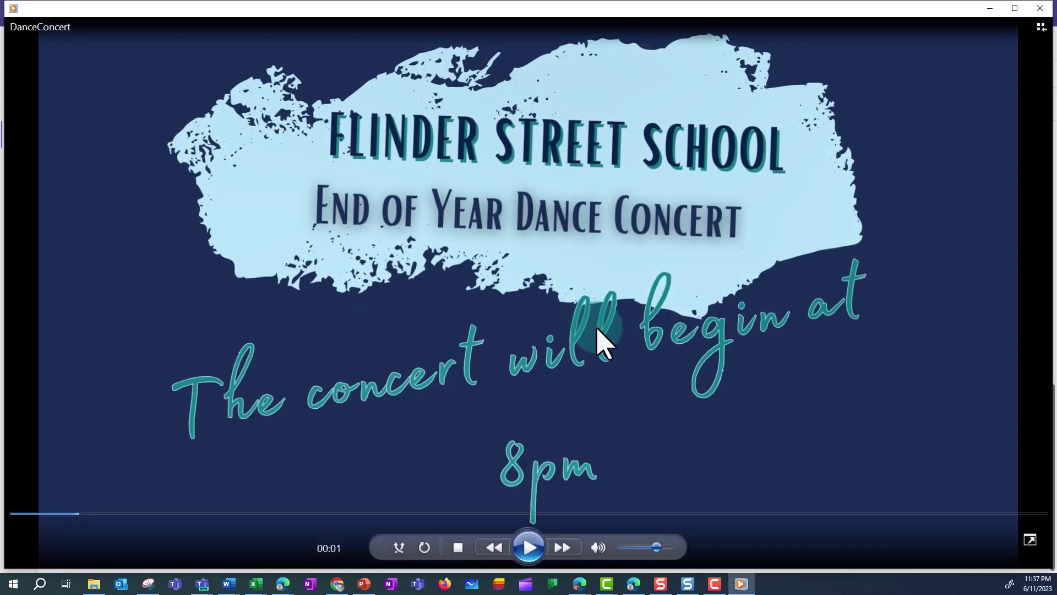
{"action": "left_click", "coordinate": [1030, 540]}
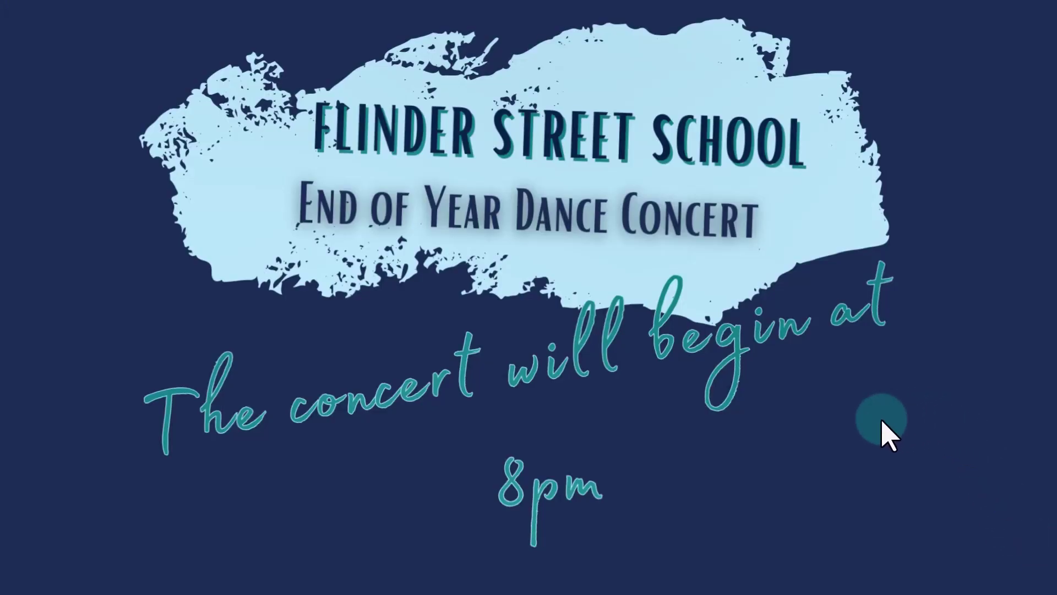
Play the DanceConcert video full screen in the shared Windows Media Player window
{"action": "mouse_move", "coordinate": [831, 448]}
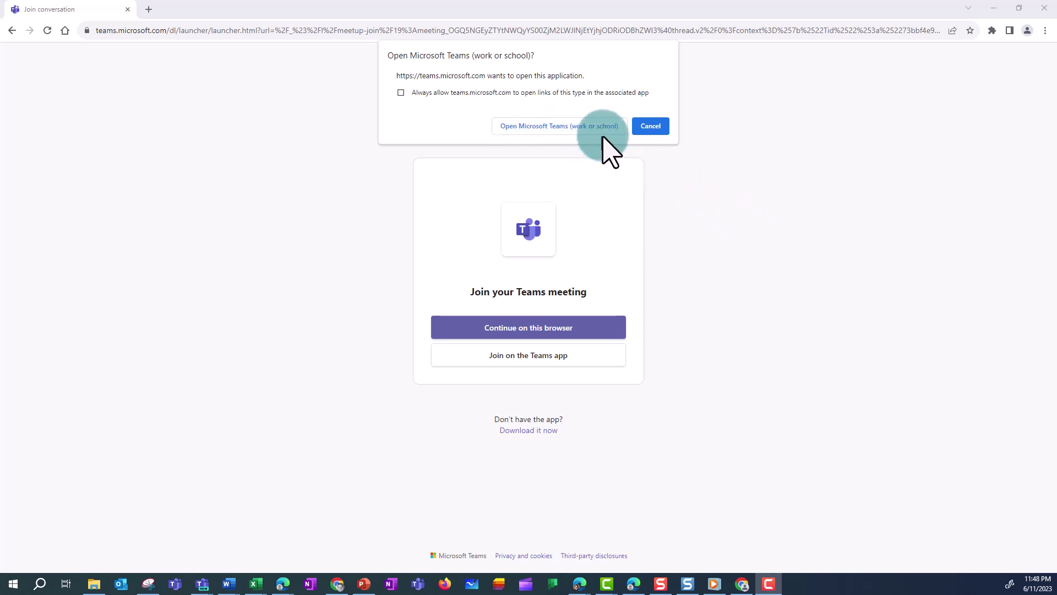
Join the concert in the browser instead of the desktop app, under a parent guest display name
{"action": "left_click", "coordinate": [650, 128]}
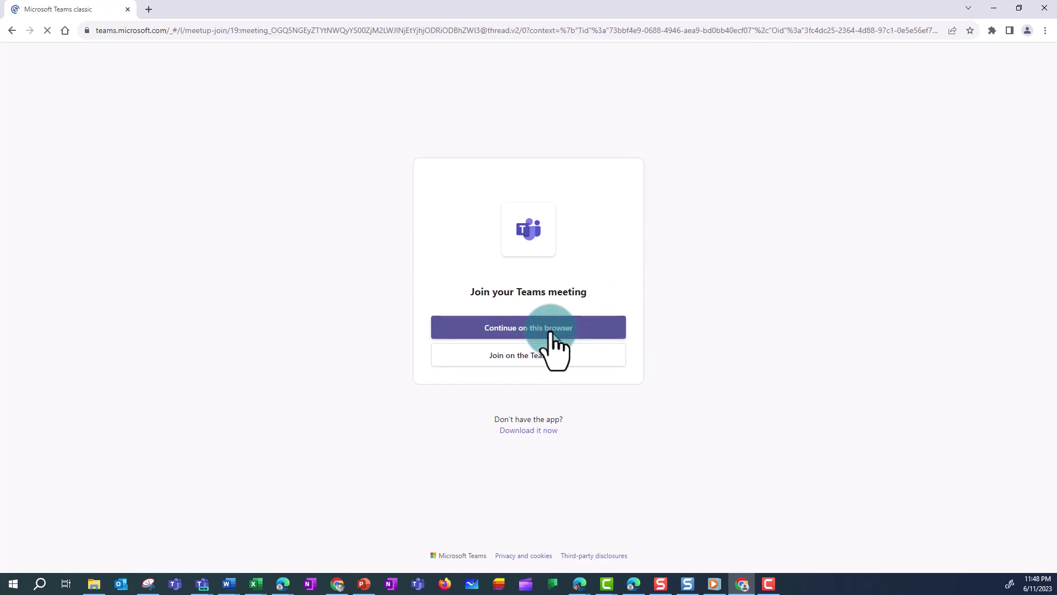
{"action": "left_click", "coordinate": [541, 329]}
{"action": "left_click", "coordinate": [513, 196]}
{"action": "type", "text": "Parent for Belind"}
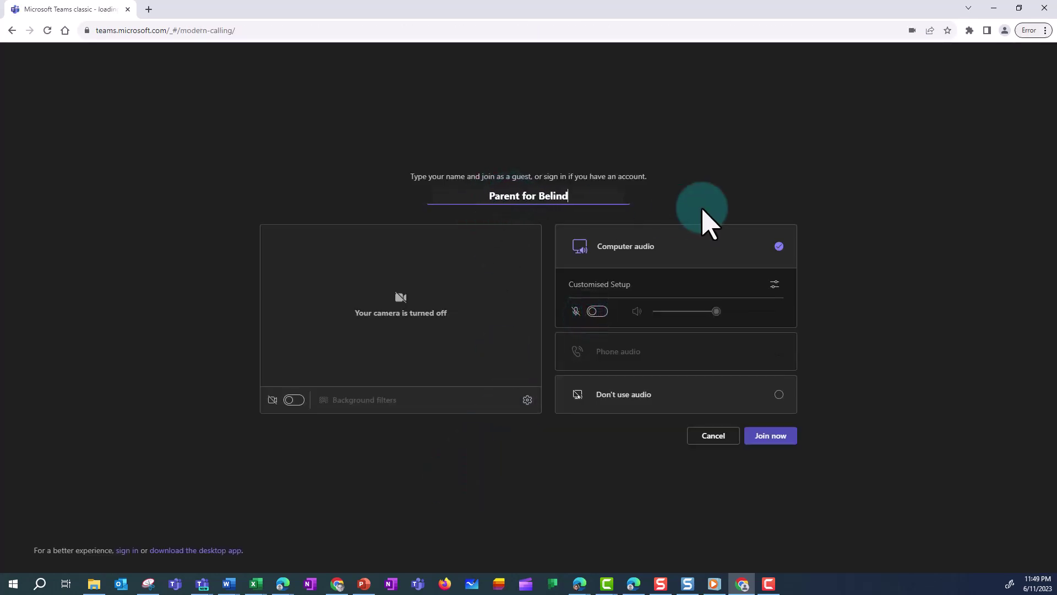
{"action": "type", "text": "a - WB5"}
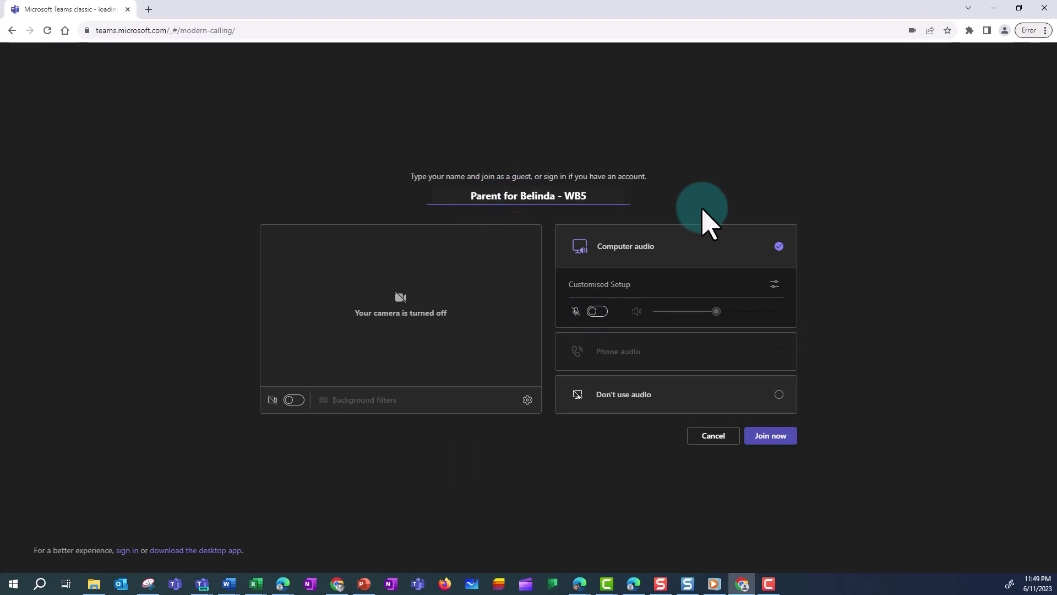
{"action": "left_click", "coordinate": [773, 436]}
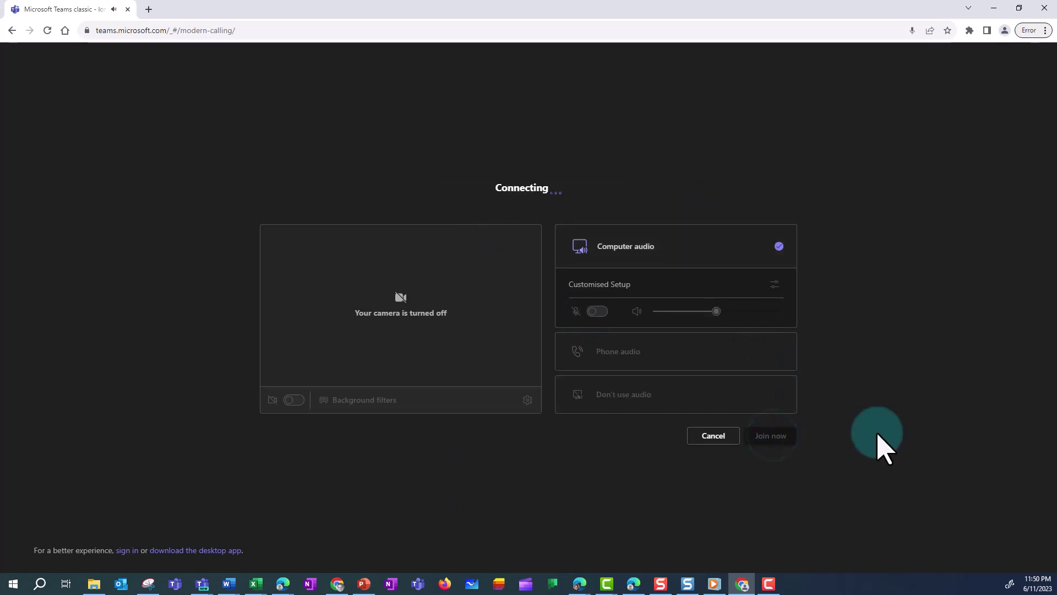